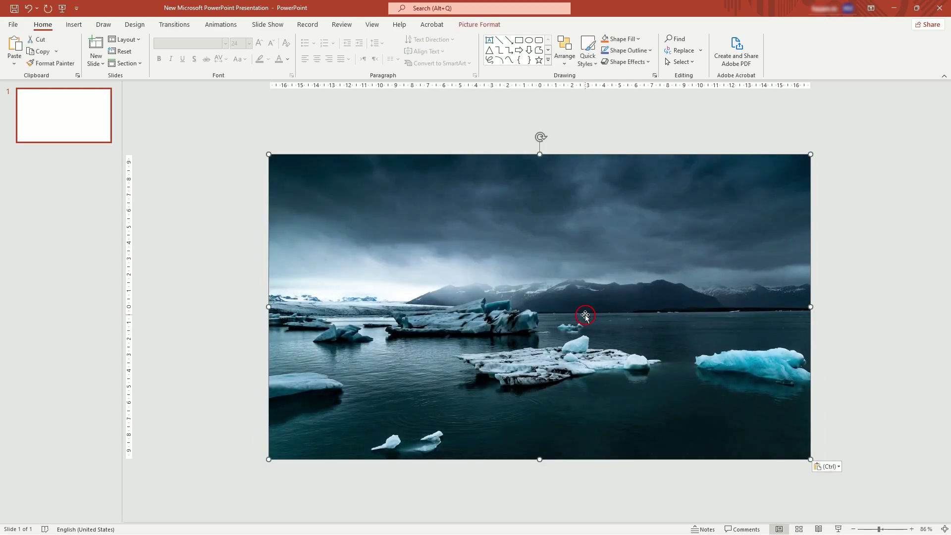
Step: Paste the iceberg photo as a full-slide image on the blank slide and select it
key(Escape)
click(372, 291)
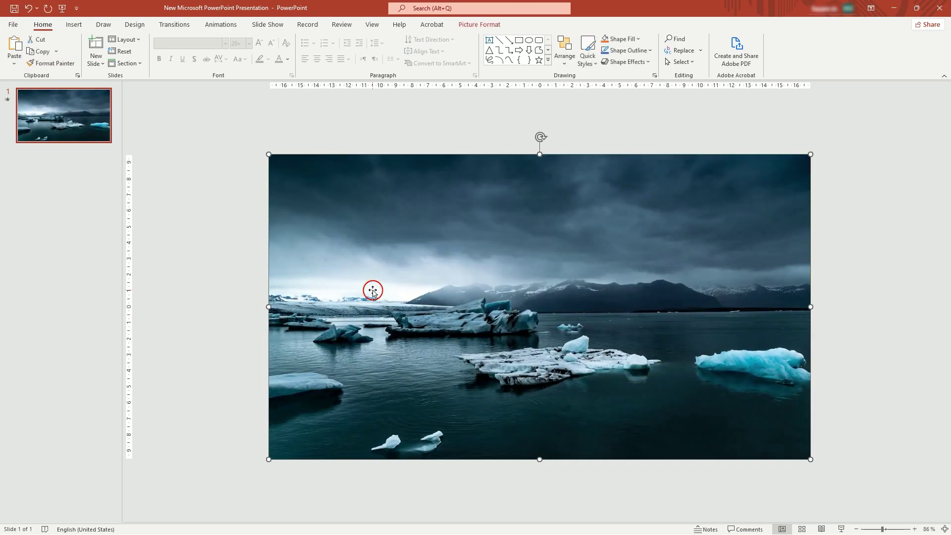
Step: Draw a rectangle covering the left half of the iceberg photo
right_click(367, 292)
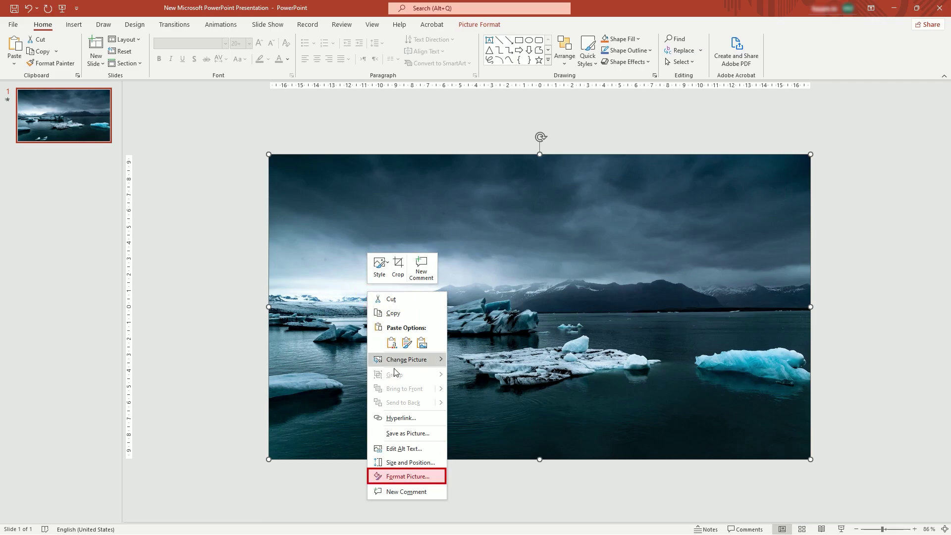
click(407, 483)
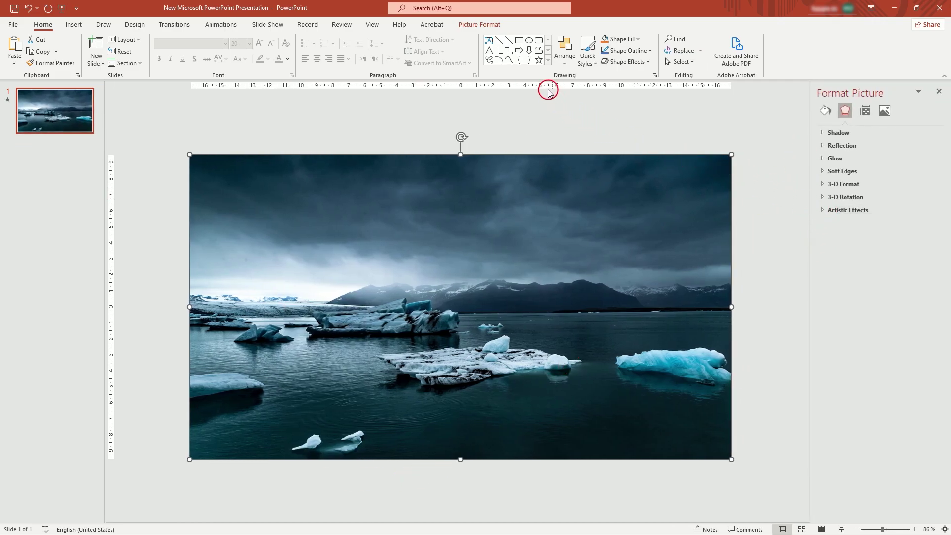
click(521, 42)
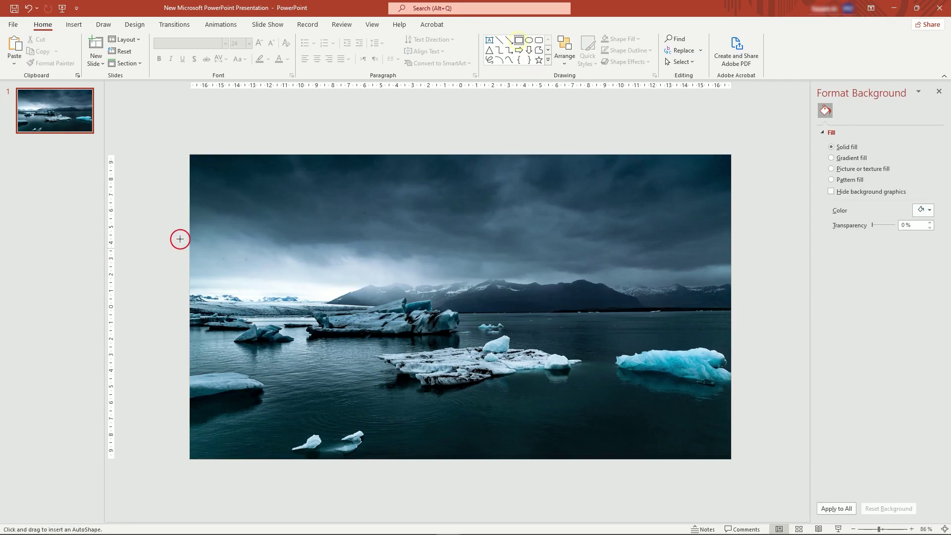
drag(190, 154, 450, 460)
Step: Give the rectangle No Outline and a white fill
click(371, 50)
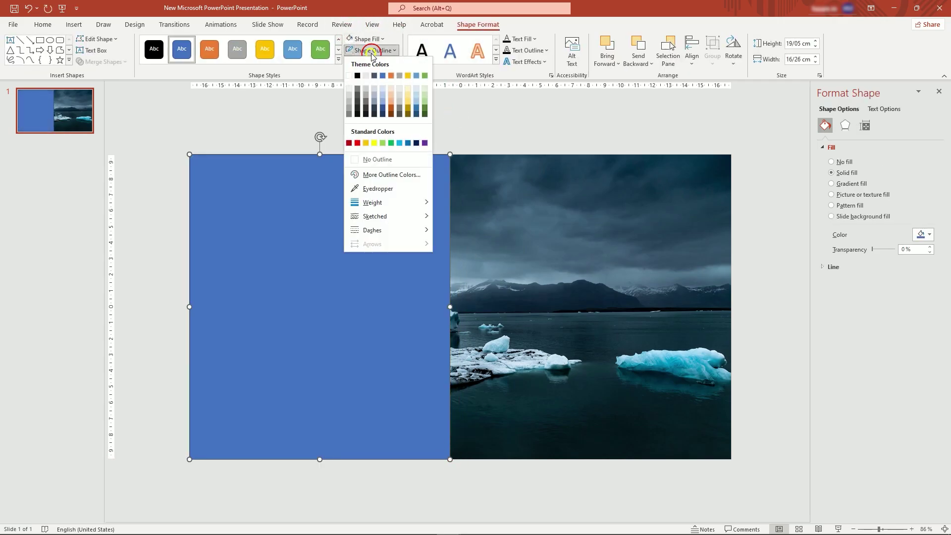
click(373, 163)
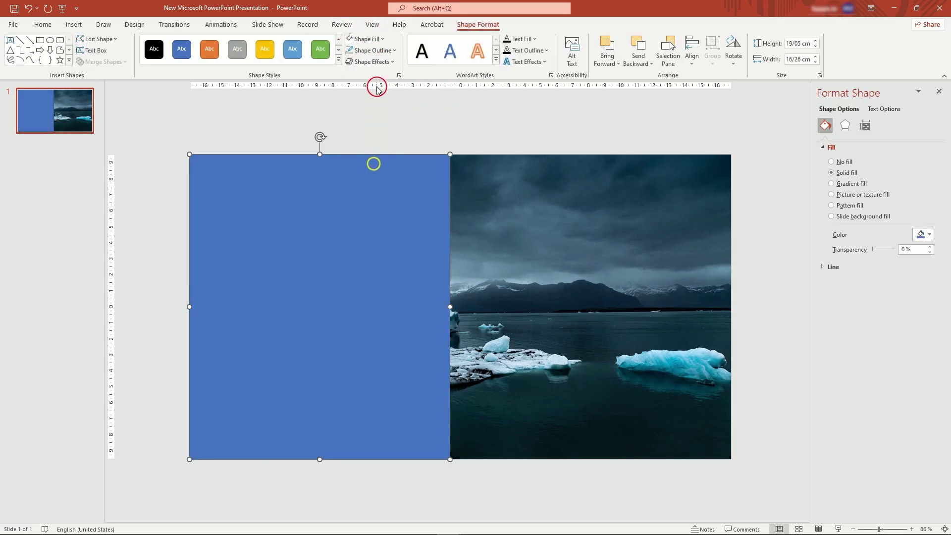
click(356, 44)
click(351, 62)
click(400, 127)
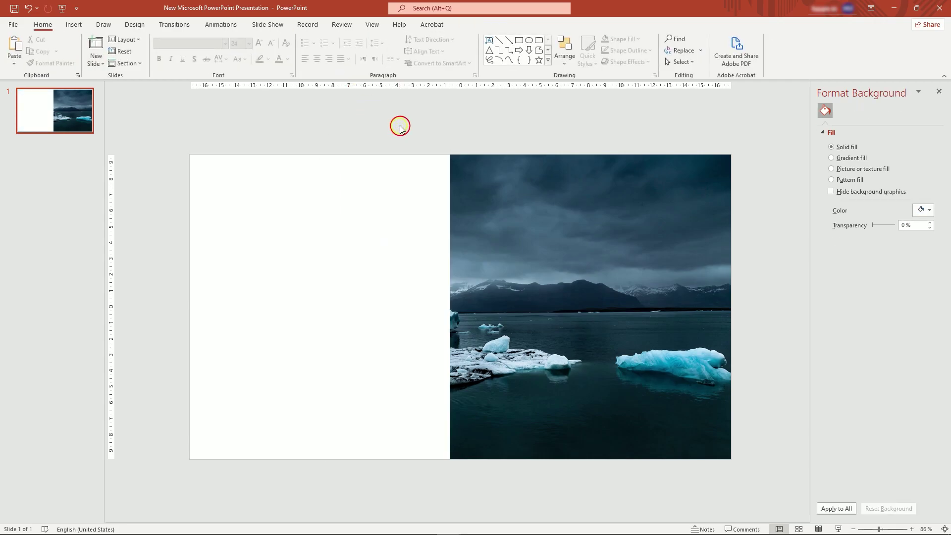
click(353, 246)
click(846, 125)
Step: Apply a default shadow to the rectangle, then set 64% transparency, 106% size and 32 pt blur
click(838, 147)
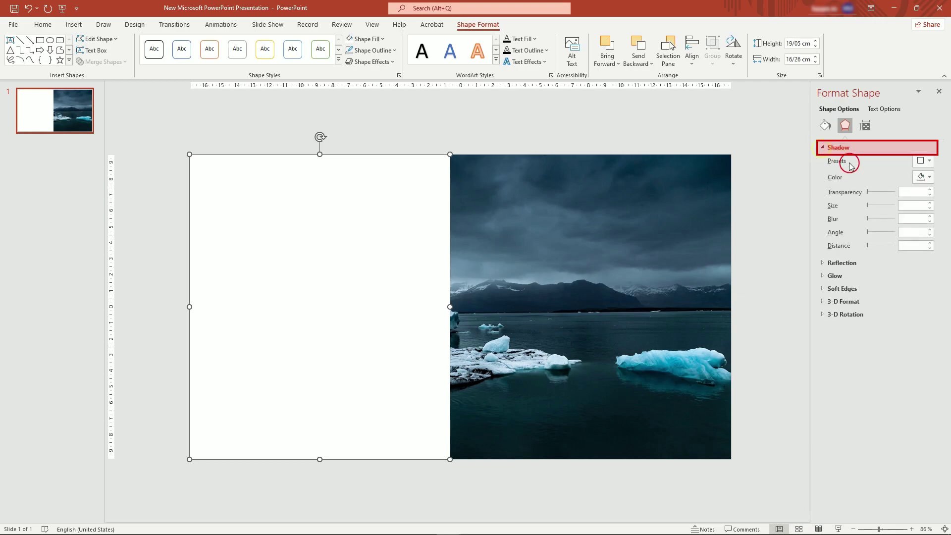
click(867, 192)
click(916, 195)
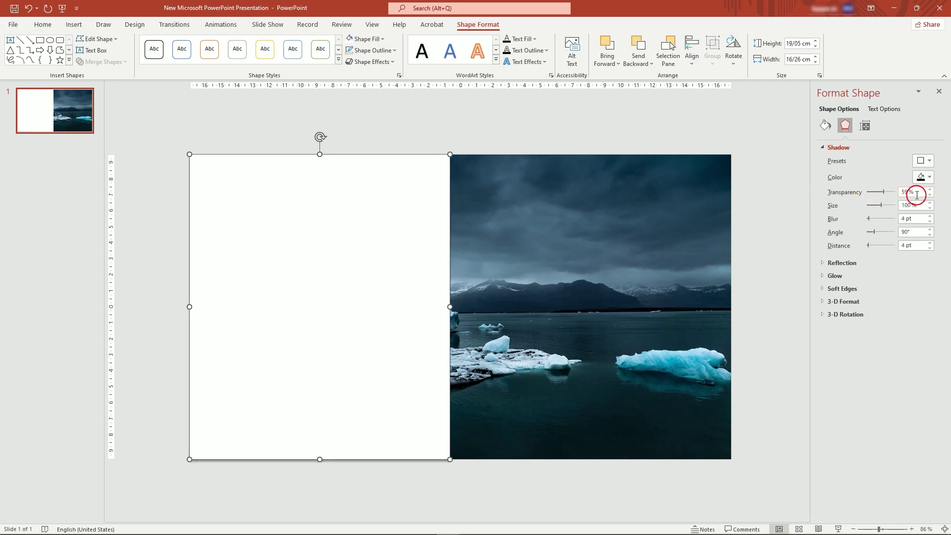
drag(891, 199, 891, 197)
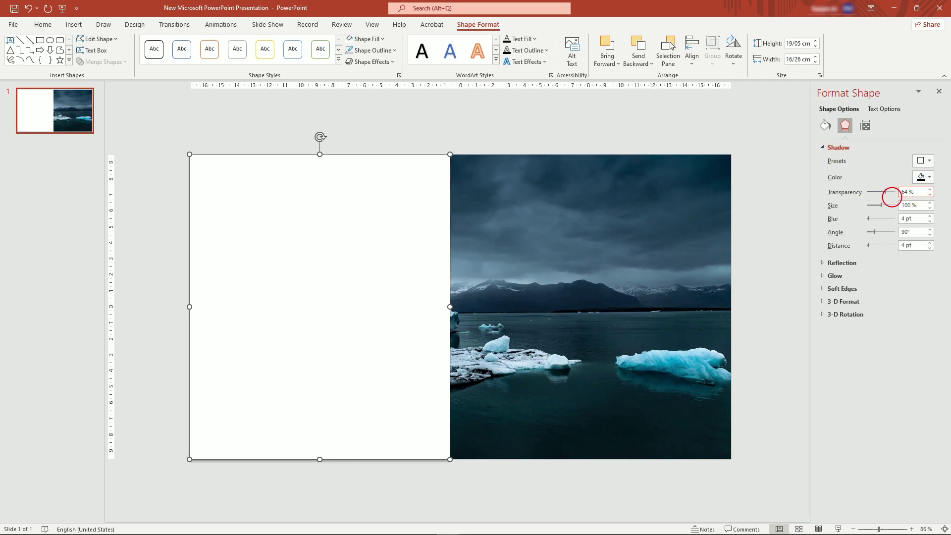
click(893, 209)
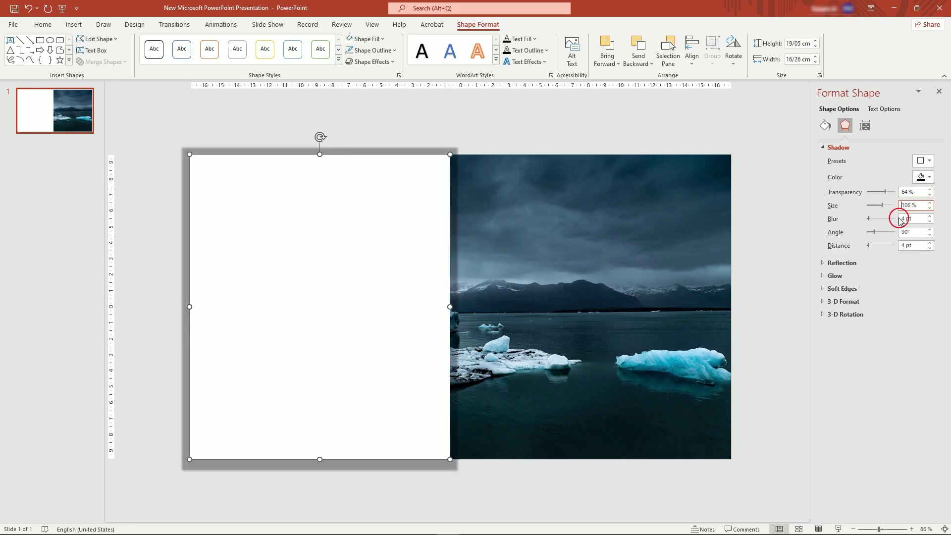
drag(917, 219, 885, 221)
text(32)
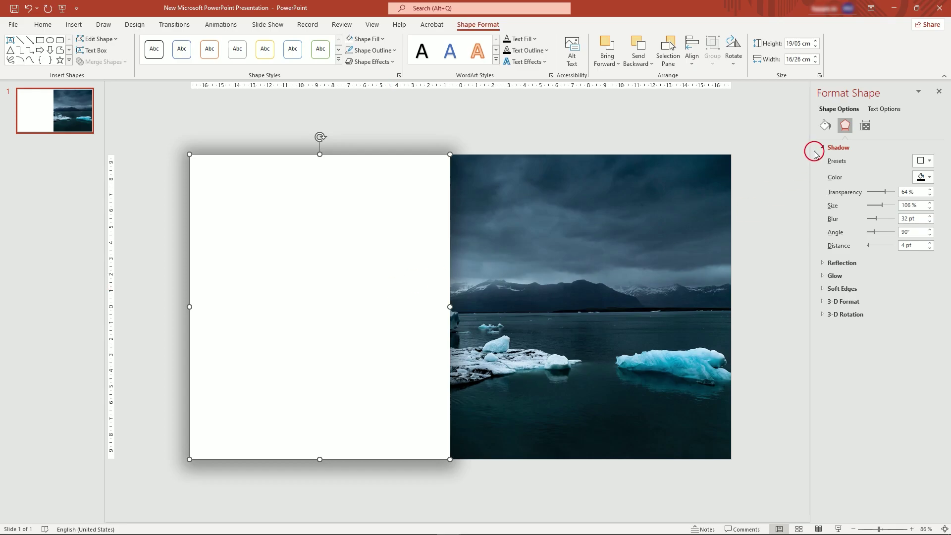
Step: Set the rectangle's fill transparency to 30% and duplicate it in place
click(825, 125)
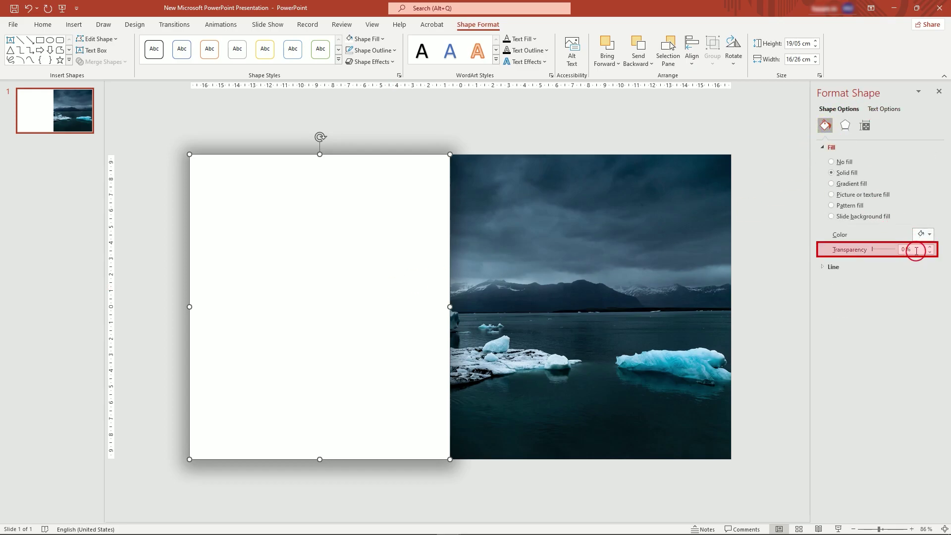
text(30)
key(Return)
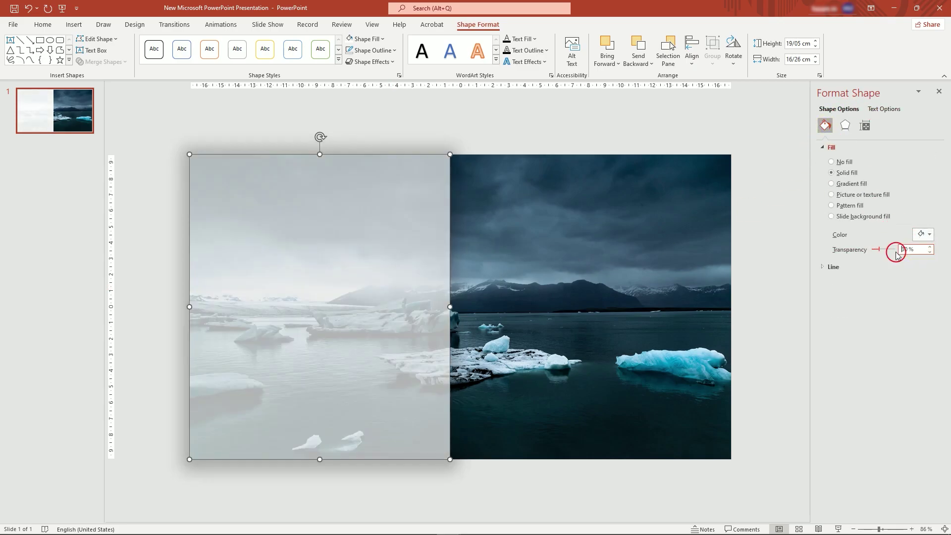
mouse_move(363, 315)
mouse_down()
mouse_move(372, 314)
mouse_move(340, 312)
mouse_move(362, 314)
mouse_up()
Step: Make the front panel 12.98 cm wide and fully opaque, leaving a wider translucent copy behind
drag(451, 307, 388, 319)
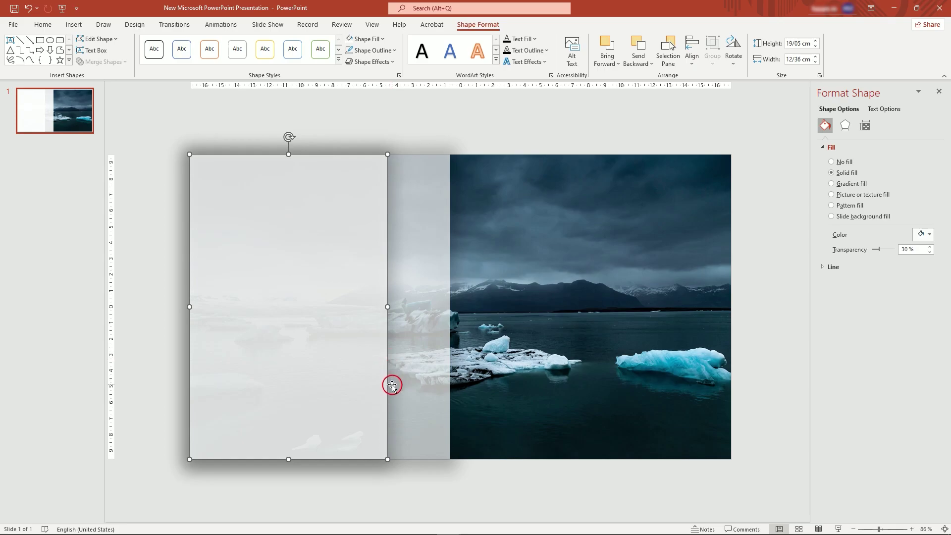
click(436, 359)
drag(449, 308, 465, 315)
click(359, 317)
drag(387, 310, 397, 314)
click(386, 343)
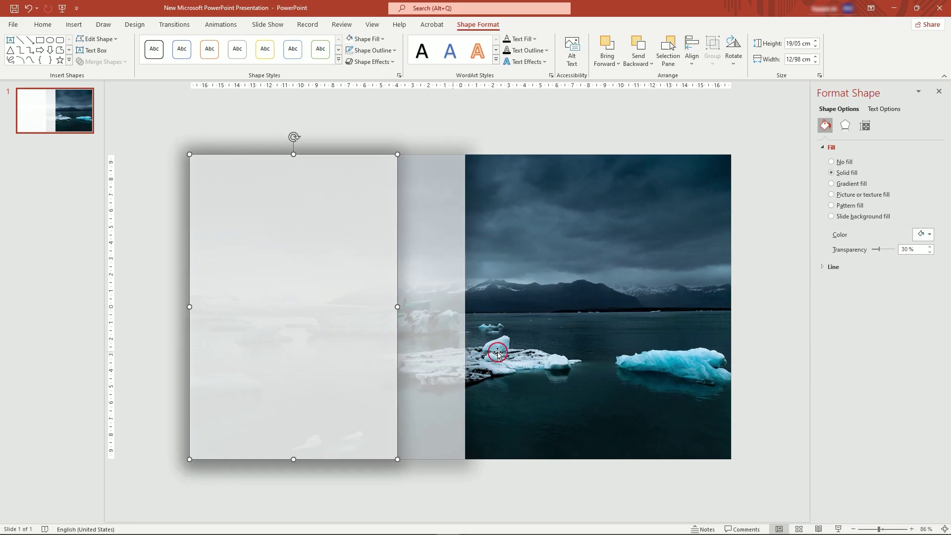
mouse_move(864, 250)
mouse_down()
mouse_move(877, 252)
mouse_move(862, 257)
mouse_up()
click(500, 144)
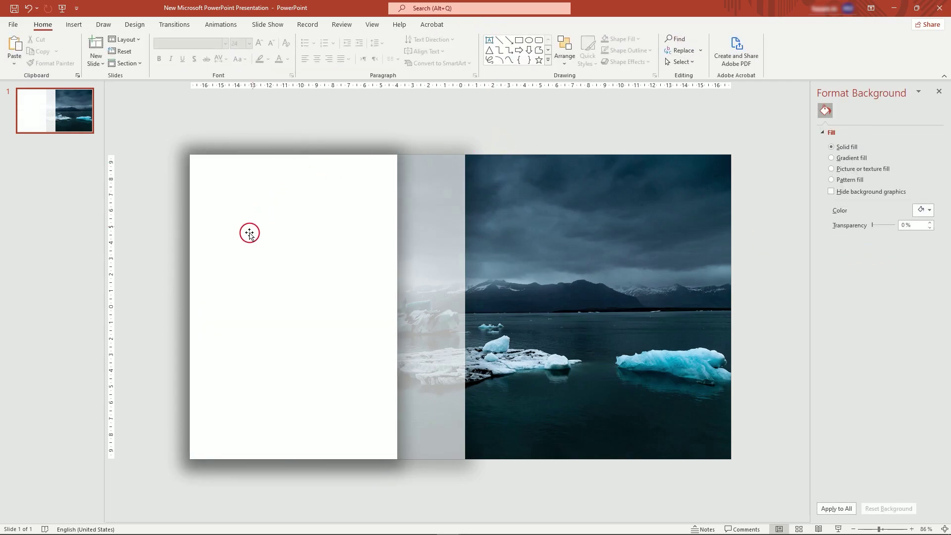
Step: Draw a text box near the panel's top and type ICE and LAND on two lines
click(488, 41)
drag(213, 174, 347, 257)
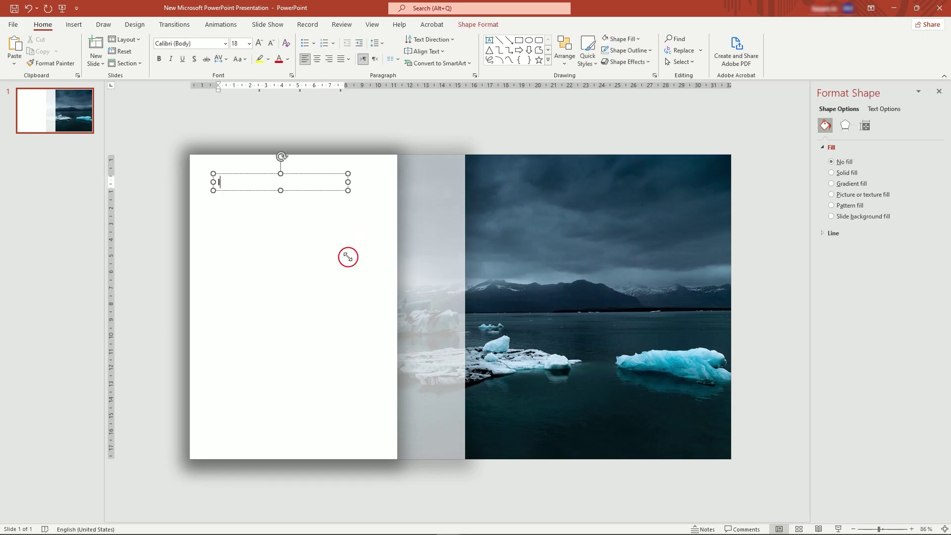
text(ICE)
key(Return)
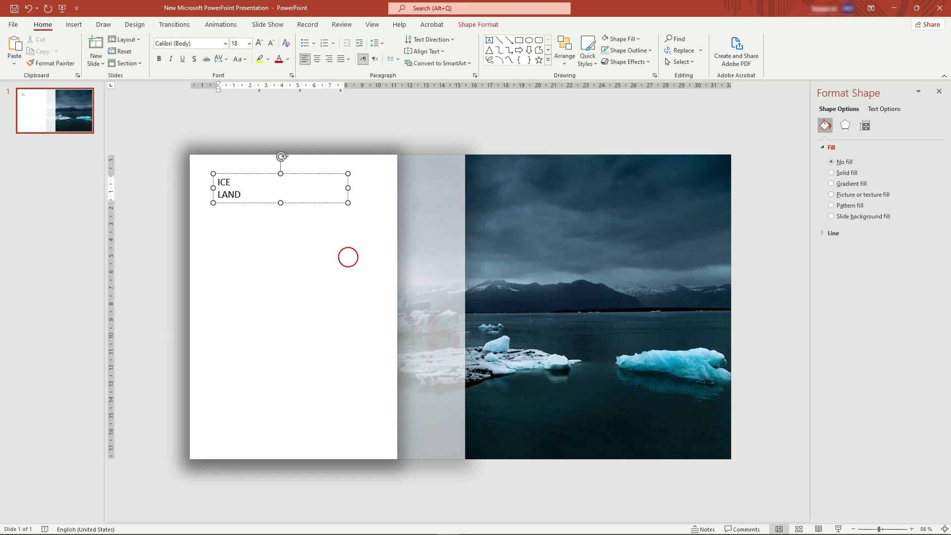
Step: Format the title in Arial Black 80 pt, then widen and reposition its box
click(304, 174)
click(217, 46)
text(A)
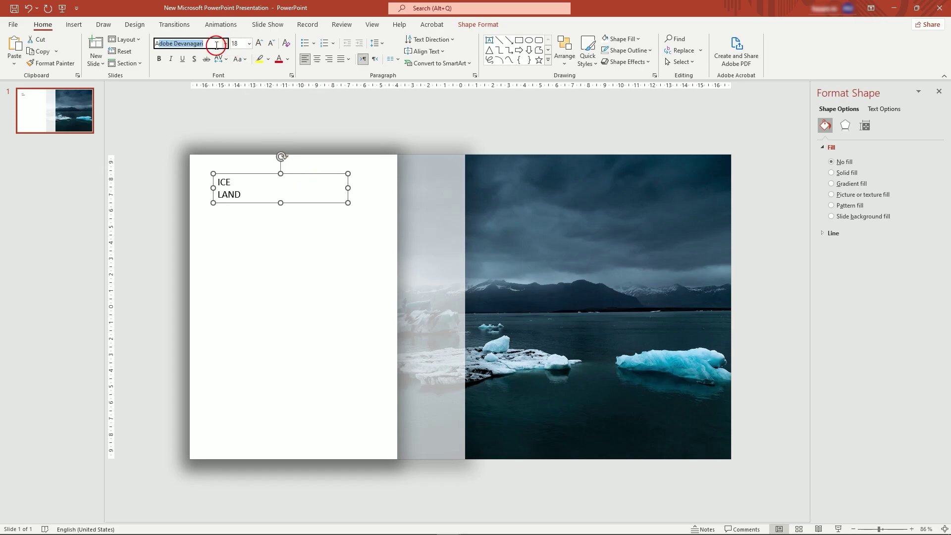
text(rial black)
key(Return)
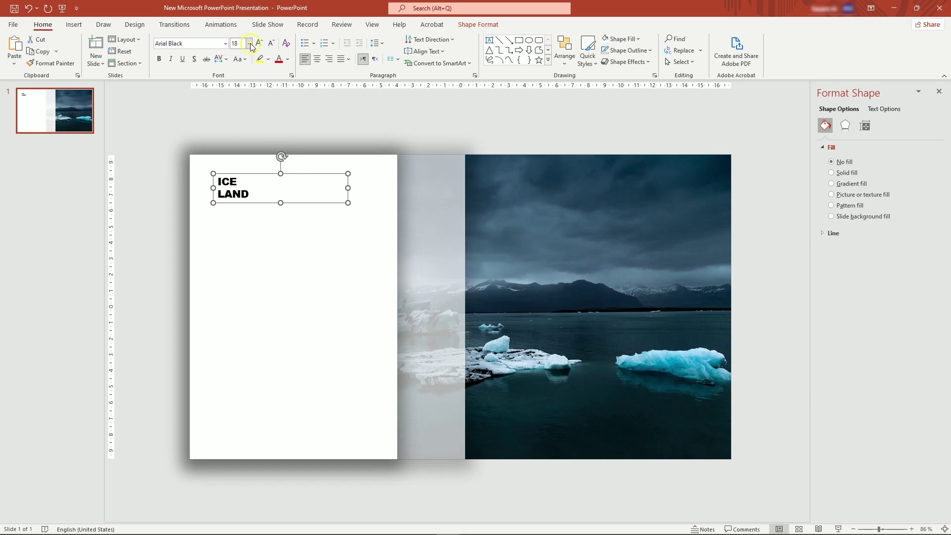
click(249, 44)
click(240, 295)
click(333, 267)
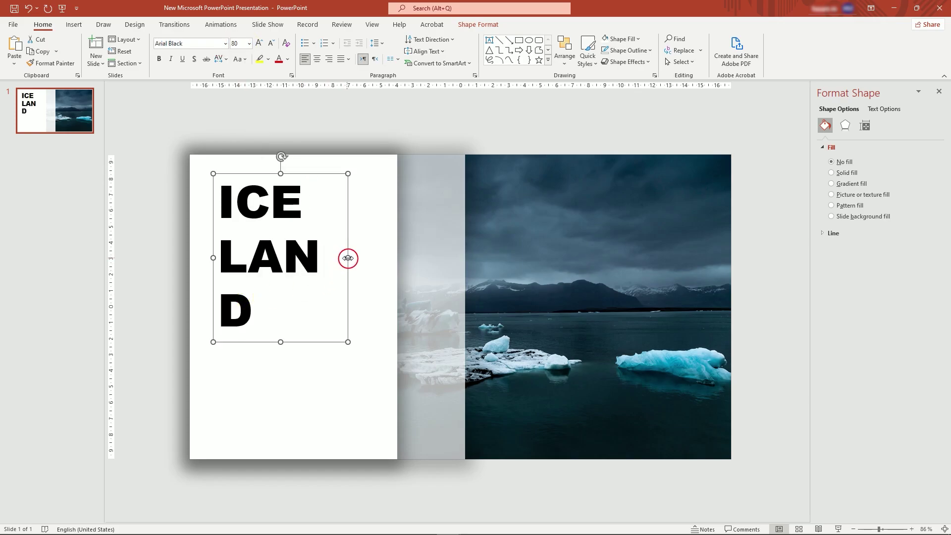
drag(348, 258, 368, 258)
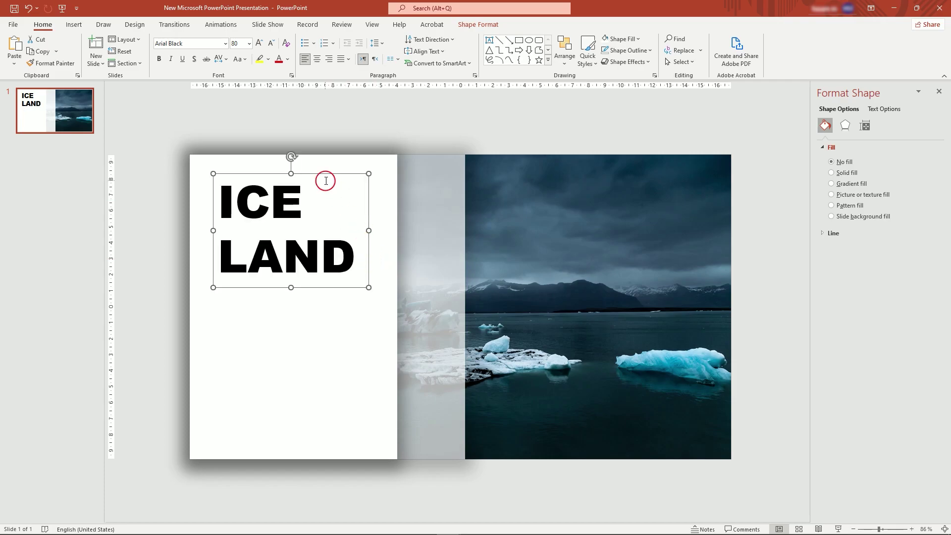
mouse_move(317, 174)
mouse_down()
mouse_move(311, 178)
mouse_move(318, 170)
mouse_up()
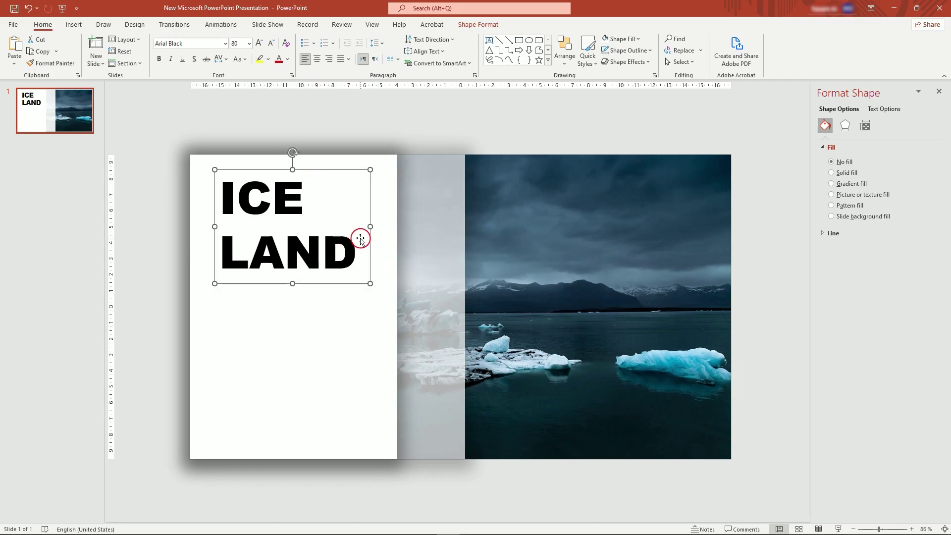
click(563, 261)
Step: Paste another photo copy, send it behind ICE LAND, and Intersect them so letters show the photo
key(ctrl+v)
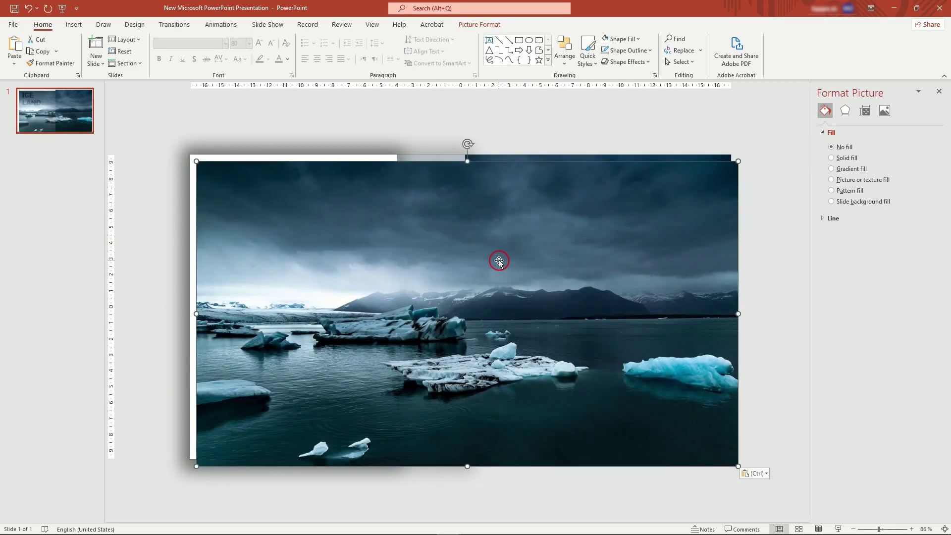
drag(498, 260, 491, 253)
click(570, 57)
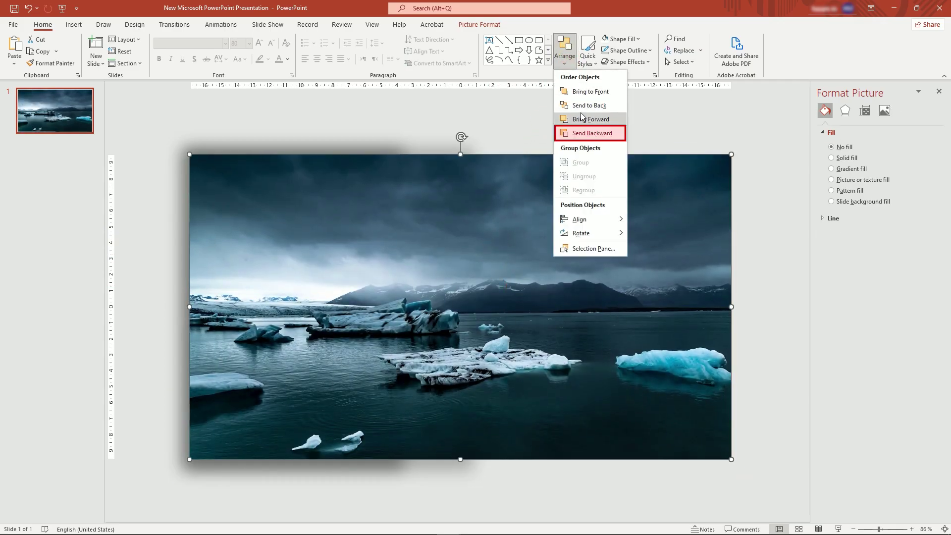
click(585, 135)
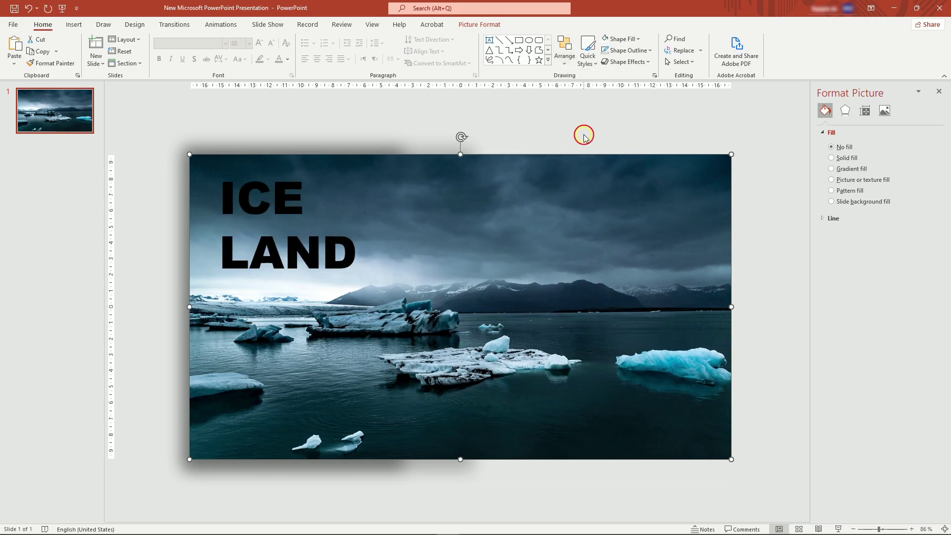
click(345, 250)
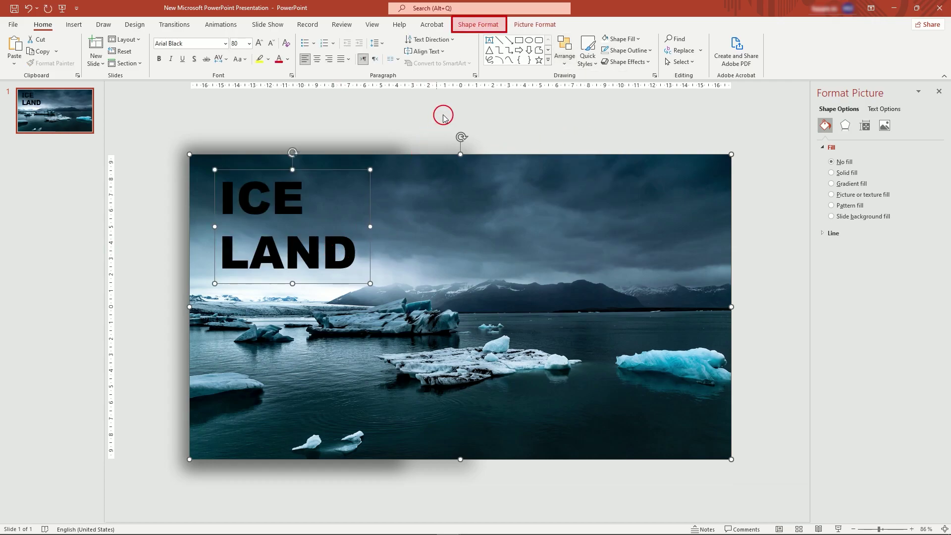
click(478, 24)
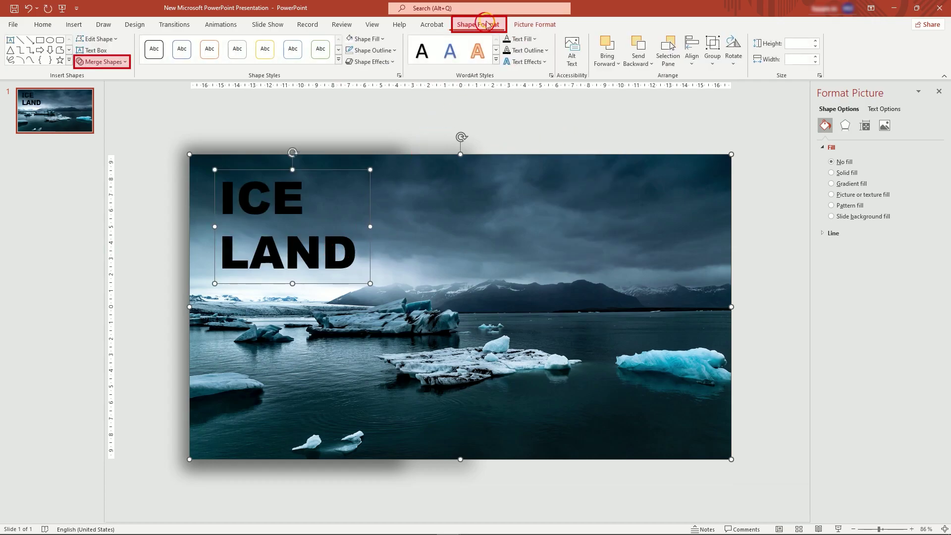
click(102, 62)
click(101, 119)
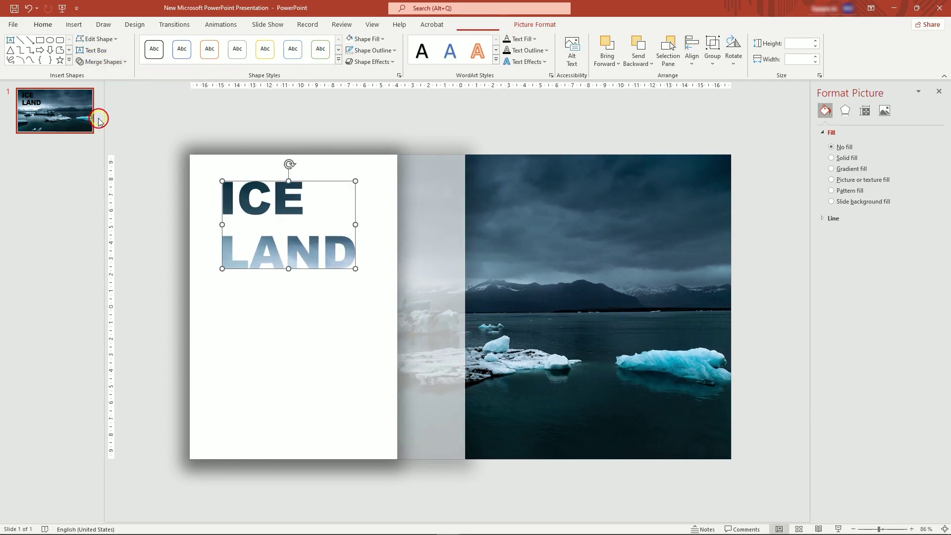
Step: Paste the Jökulsárlón description text box and place it under LAND
click(290, 127)
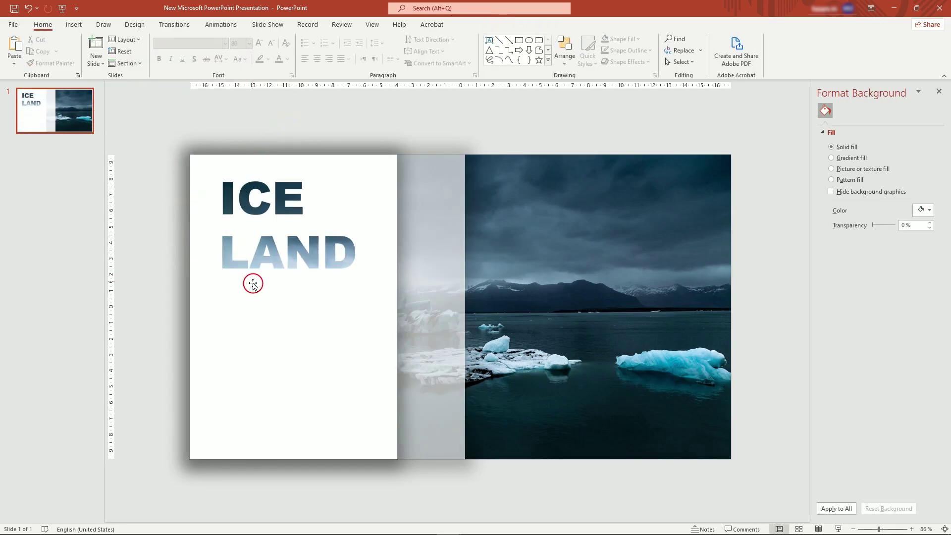
key(ctrl+v)
drag(336, 301, 336, 295)
click(312, 368)
click(323, 504)
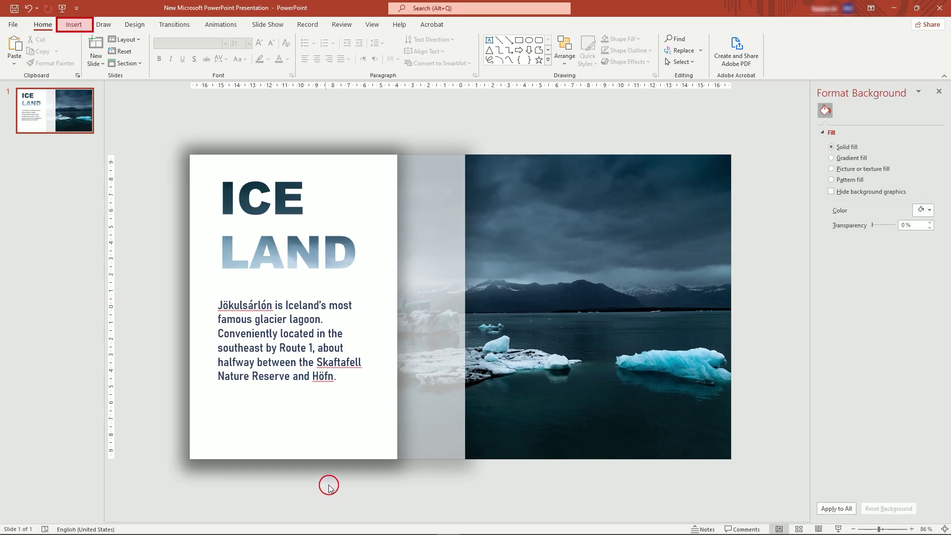
click(74, 25)
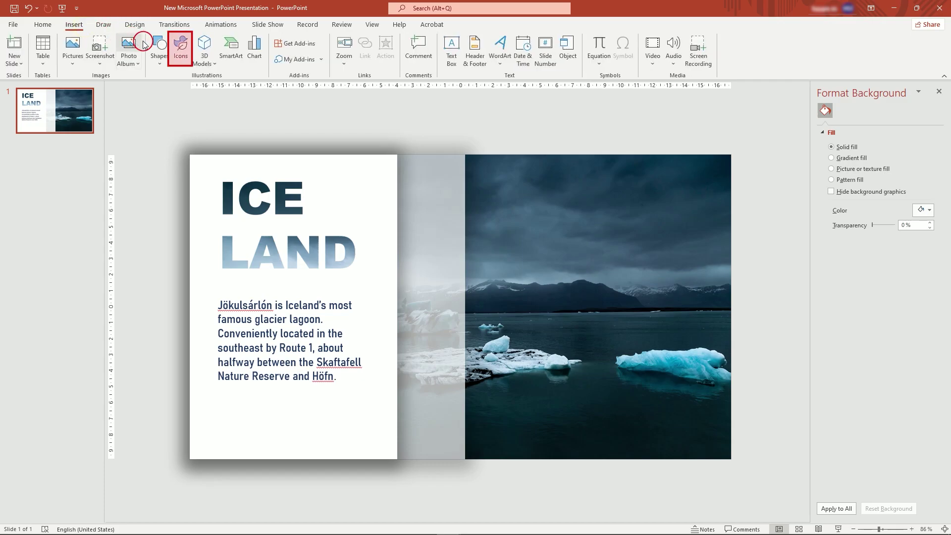
Step: Insert the camera, notebook, location pin, magnifier and owl stock icons
click(191, 51)
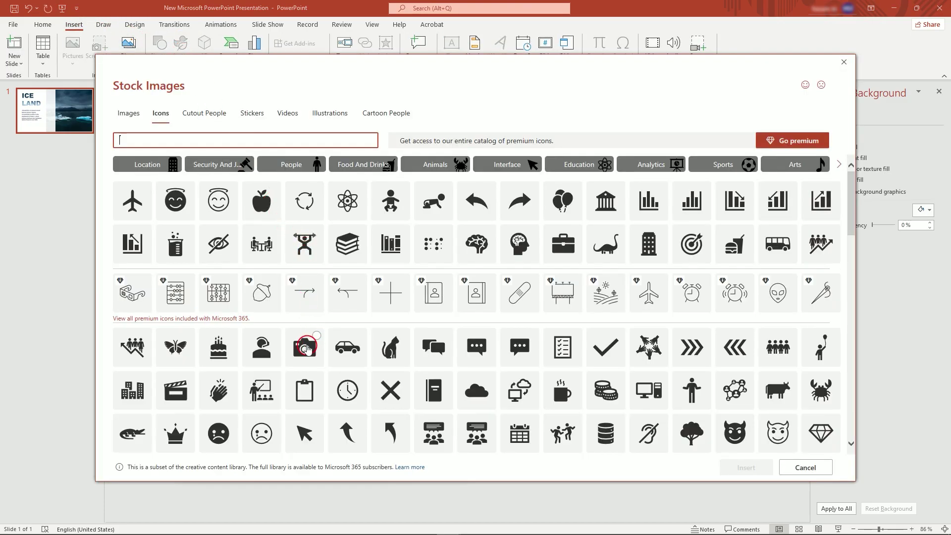
click(307, 347)
click(306, 348)
click(434, 392)
drag(849, 198, 855, 265)
click(562, 397)
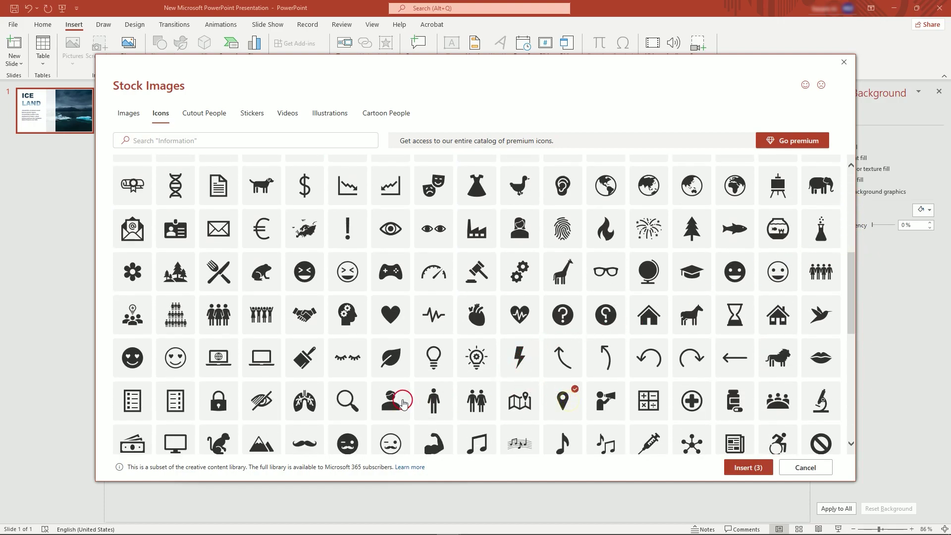
click(338, 402)
scroll(441, 391, down, 3)
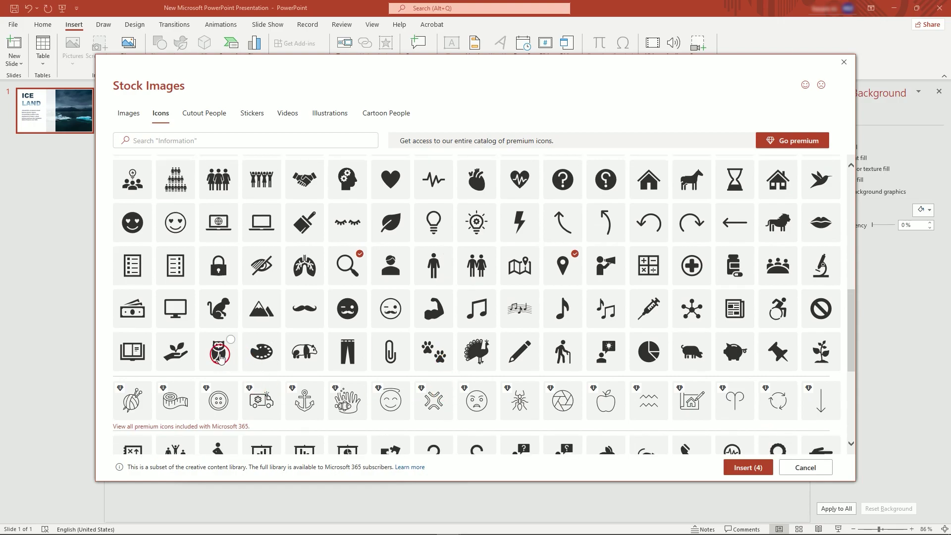
click(720, 468)
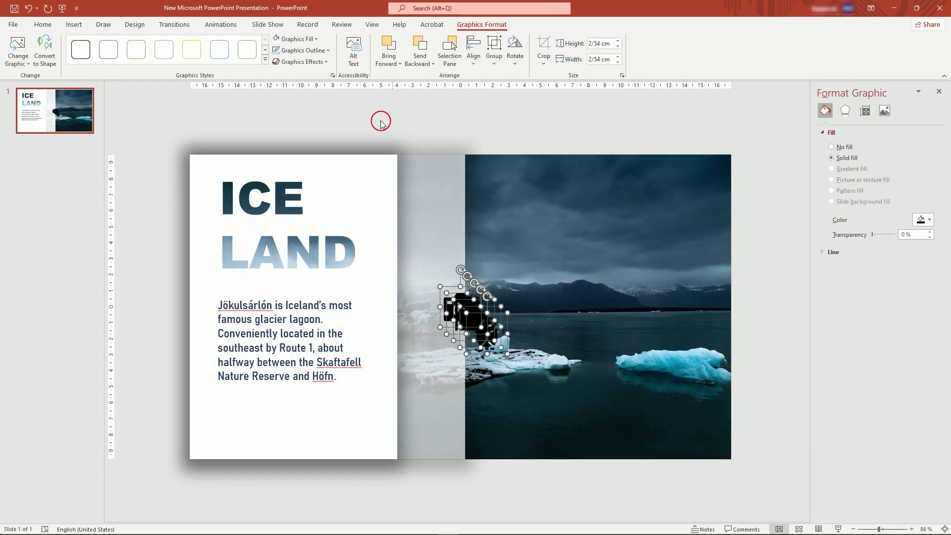
click(305, 38)
Step: Colour the icons dark blue and arrange the owl, magnifier, camera and book down the pale strip
click(308, 104)
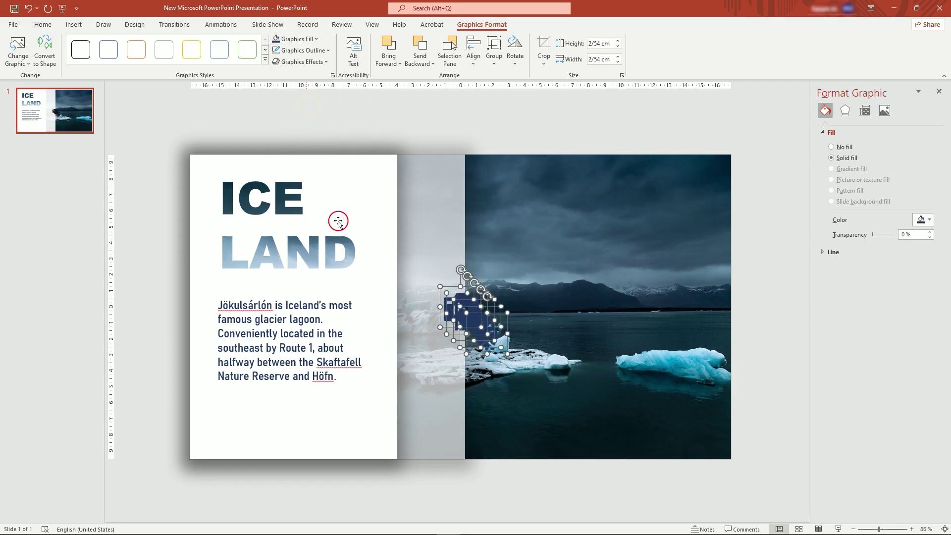
drag(481, 324, 438, 325)
click(439, 279)
drag(438, 234, 438, 404)
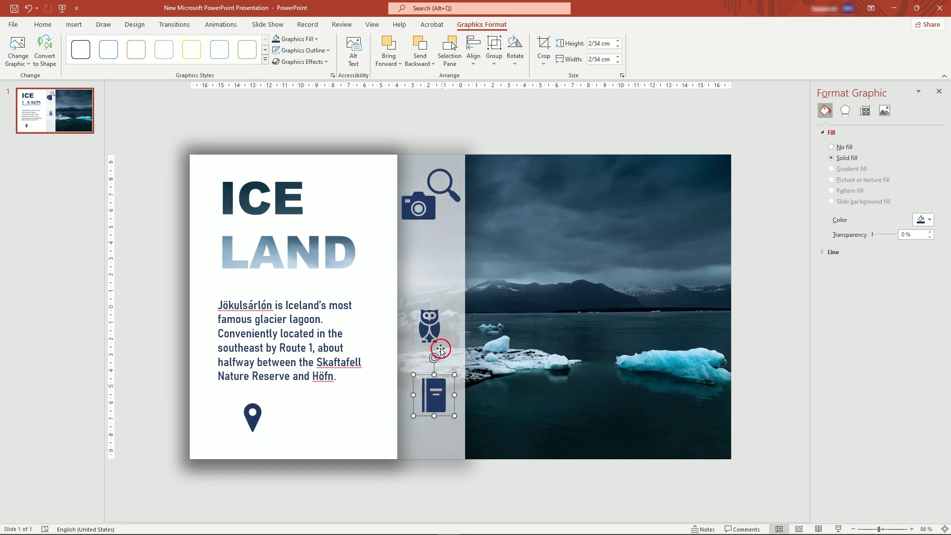
drag(417, 202, 425, 252)
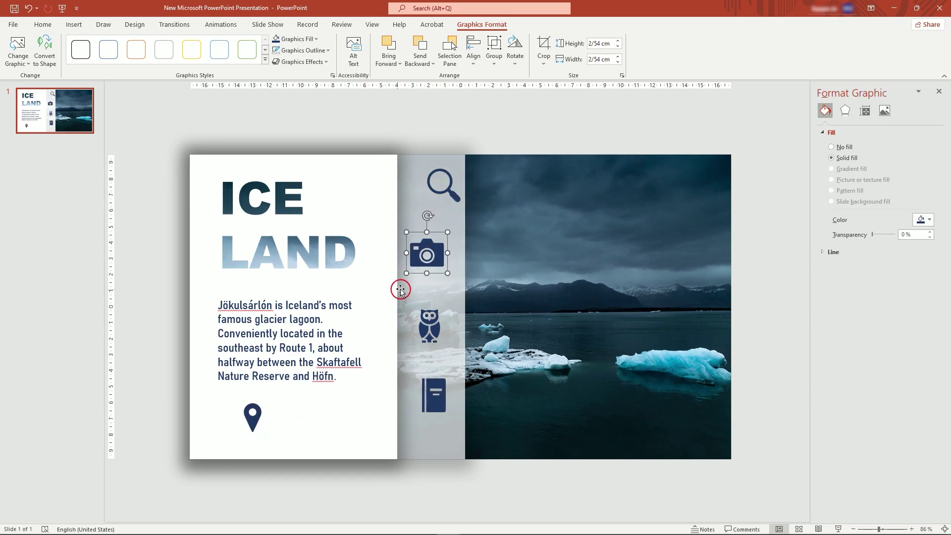
Step: Shrink the map pin to 2.11 cm below the paragraph and label it Jökulsárlón
click(254, 421)
drag(273, 399, 241, 424)
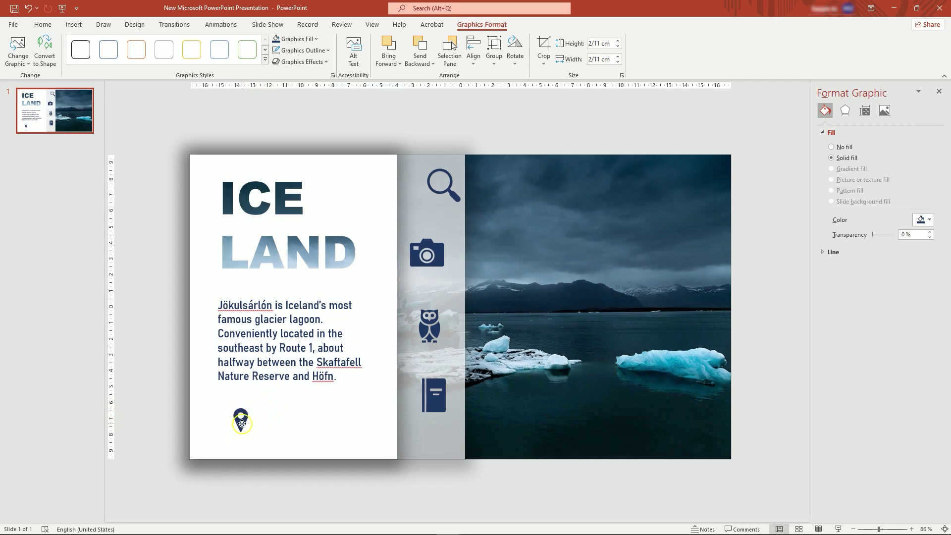
click(286, 480)
drag(287, 420, 301, 410)
shift+click(242, 420)
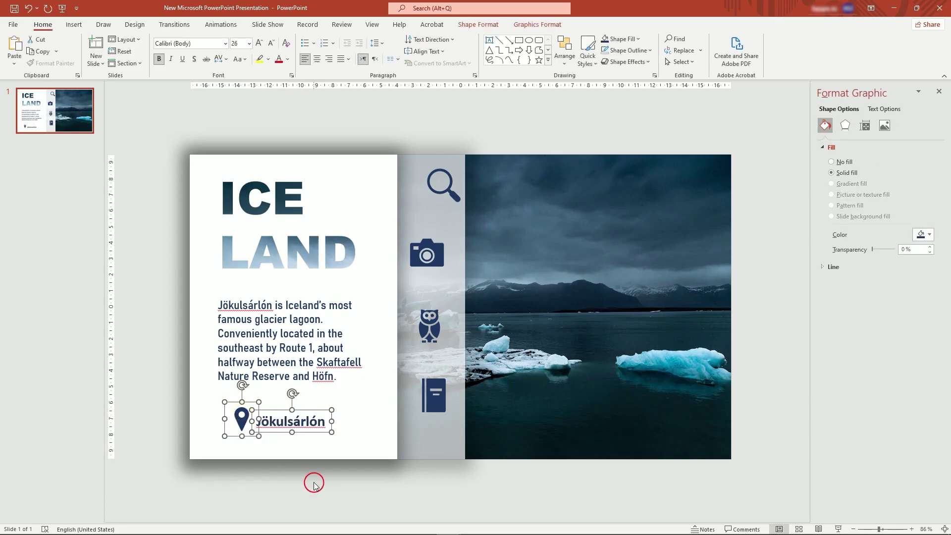
Step: Resize the magnifier, camera and book icons and space them evenly down the strip
click(313, 484)
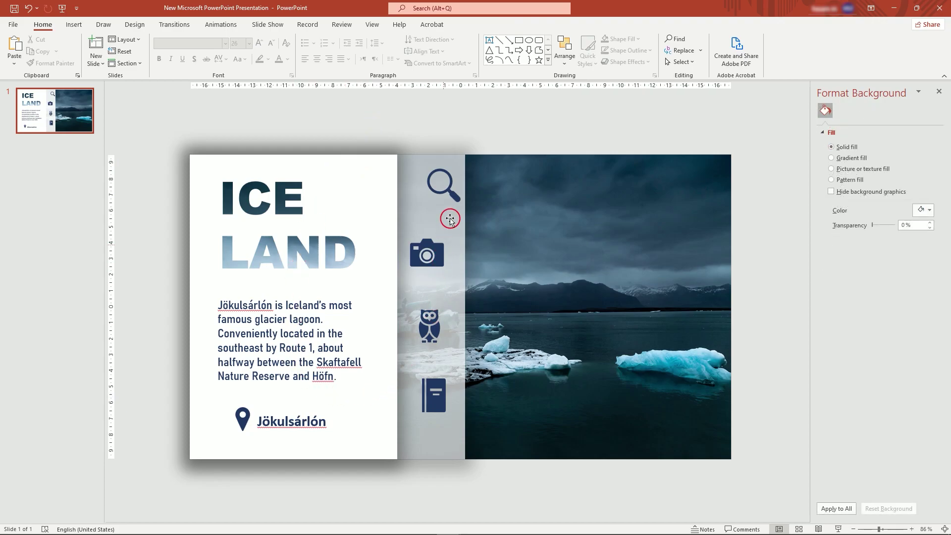
click(438, 178)
drag(464, 165, 463, 169)
drag(455, 191, 443, 200)
drag(449, 176, 437, 198)
click(435, 241)
drag(447, 232, 437, 263)
click(434, 409)
drag(434, 417, 443, 406)
click(492, 40)
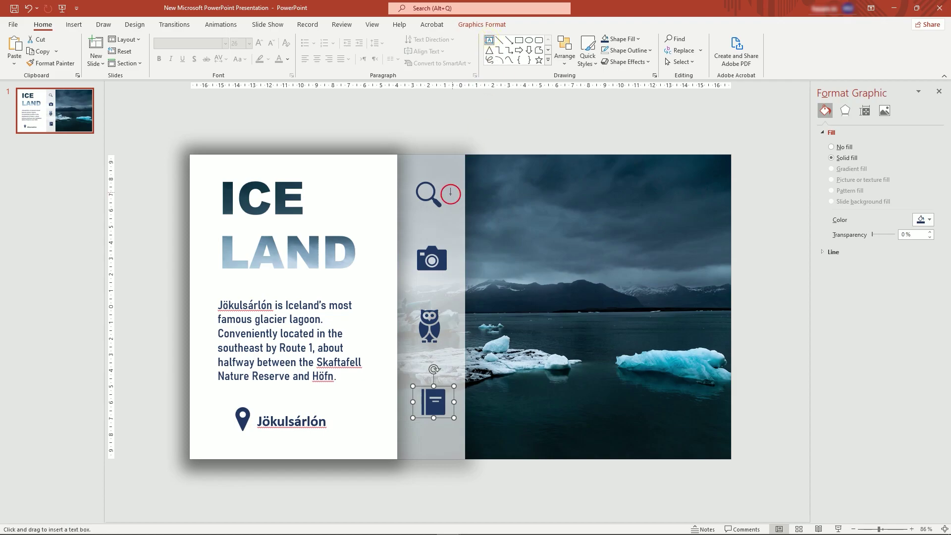
Step: Add a dark blue Bahnschrift SemiBold 20 'Discover' label under the magnifier icon
drag(414, 212, 459, 231)
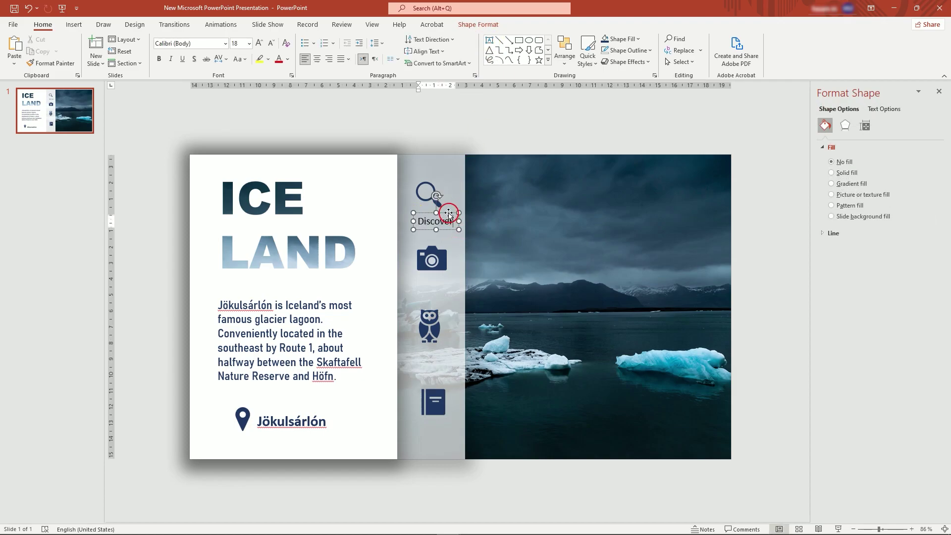
click(448, 213)
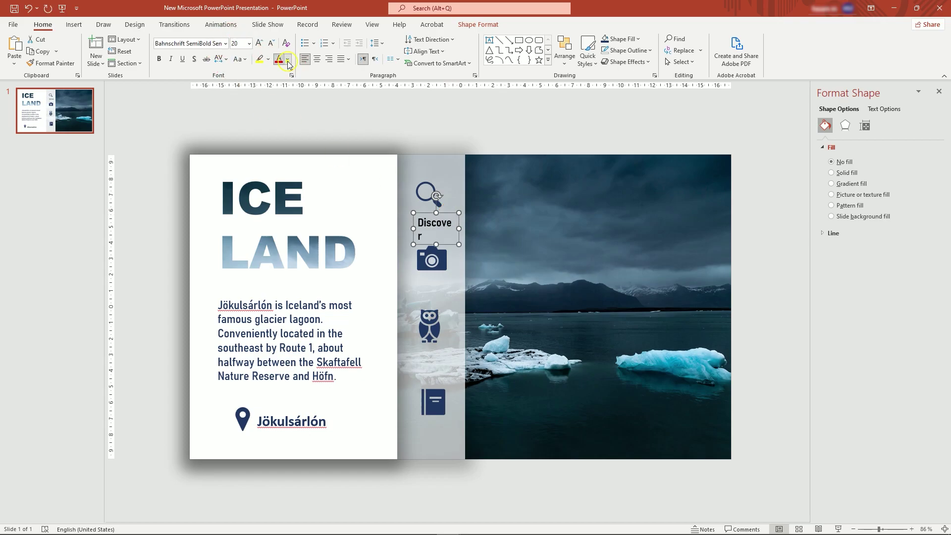
click(287, 59)
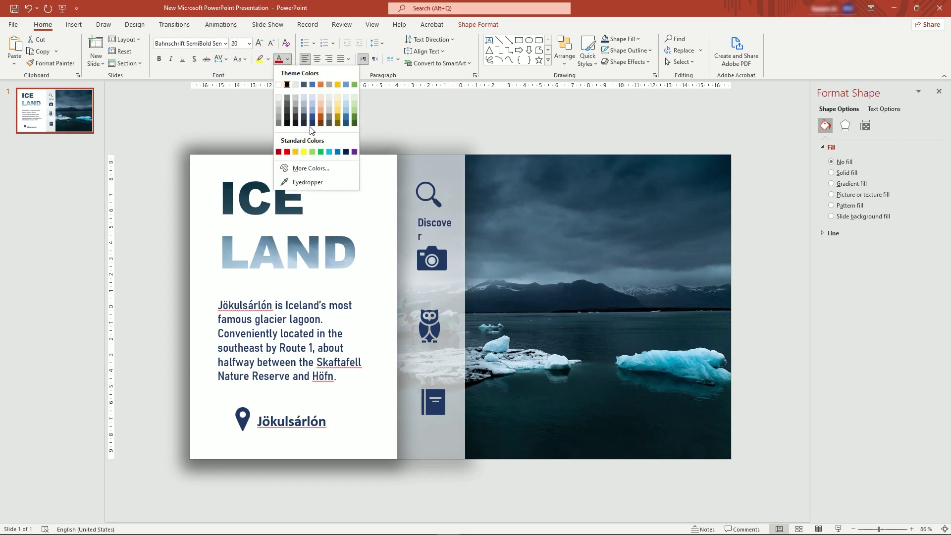
click(313, 123)
click(465, 237)
drag(461, 228, 464, 231)
drag(446, 215, 441, 375)
Step: Copy the label under the other icons, retyped as Gallery, Wild Life and Book A Tour
text(Gallery)
double_click(413, 358)
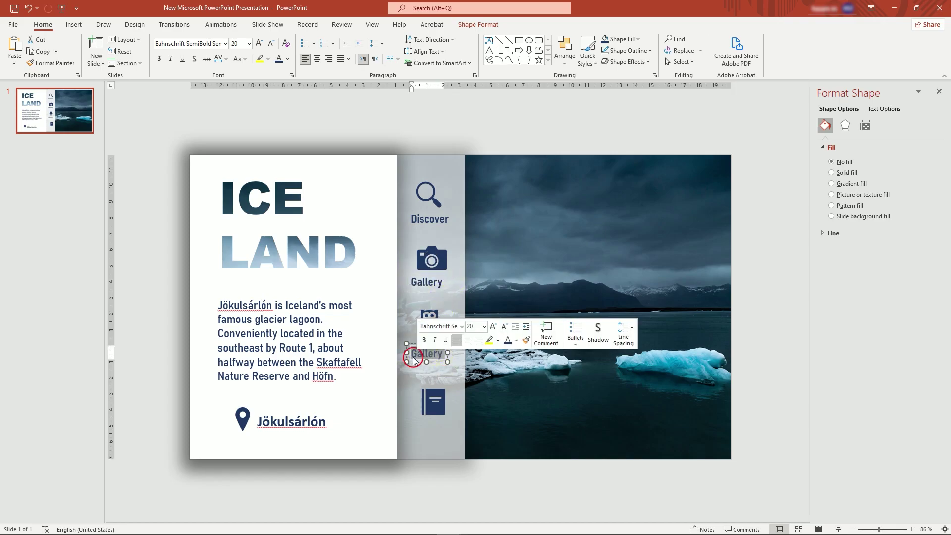
text(Wild Life)
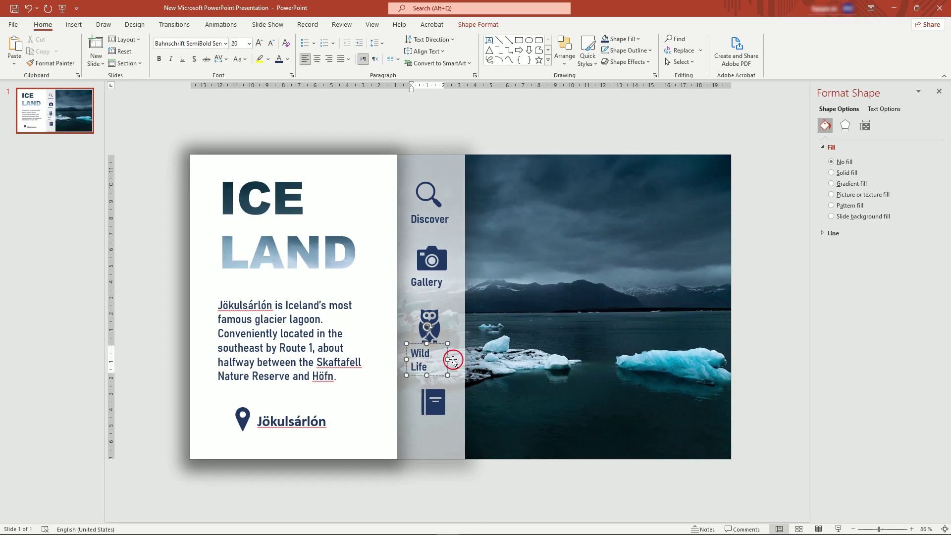
drag(453, 360, 399, 429)
text(B)
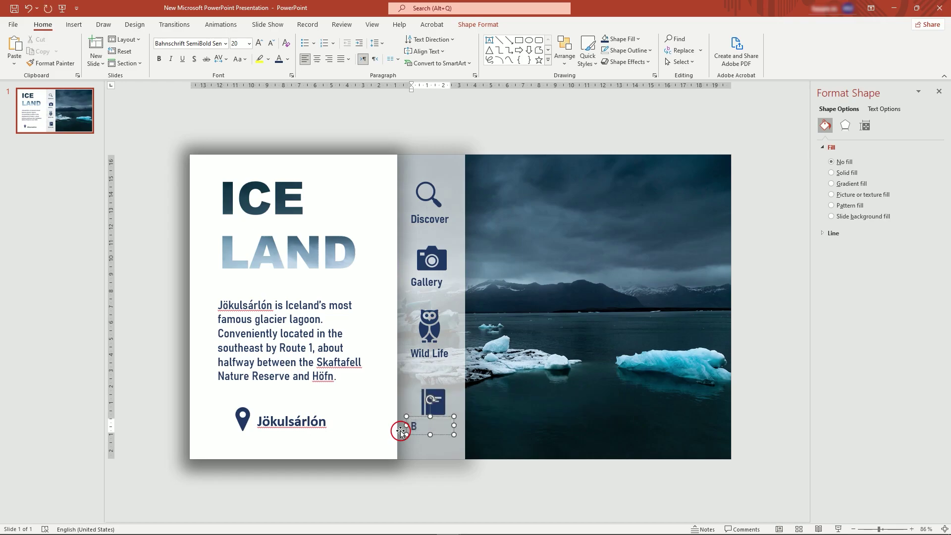
text(ook A Tour)
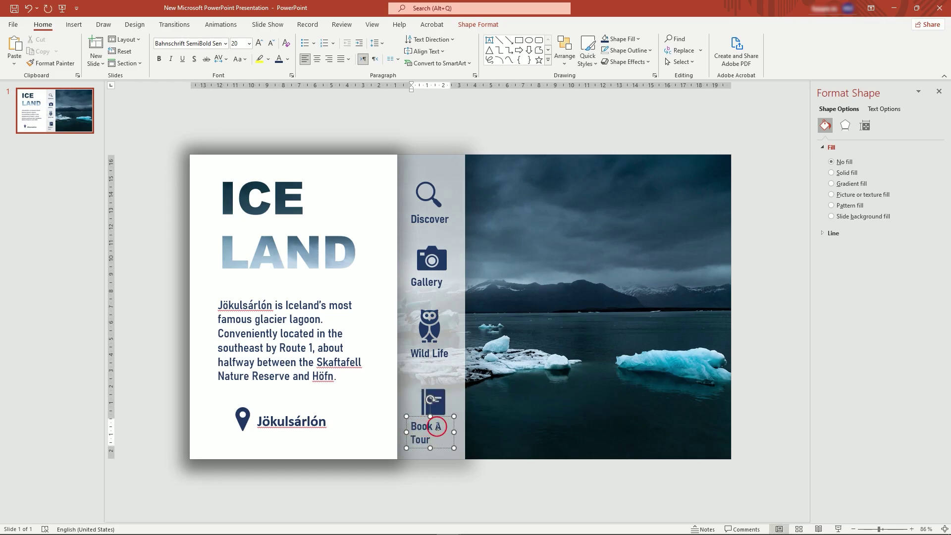
drag(453, 432, 464, 434)
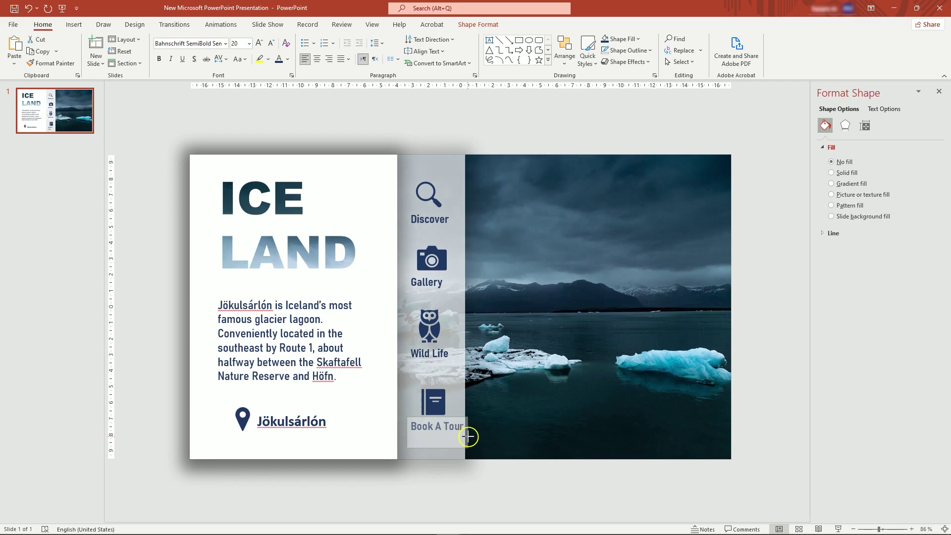
click(456, 417)
click(432, 221)
Step: Centre the magnifier and camera icons over their Discover and Gallery labels
shift+click(429, 186)
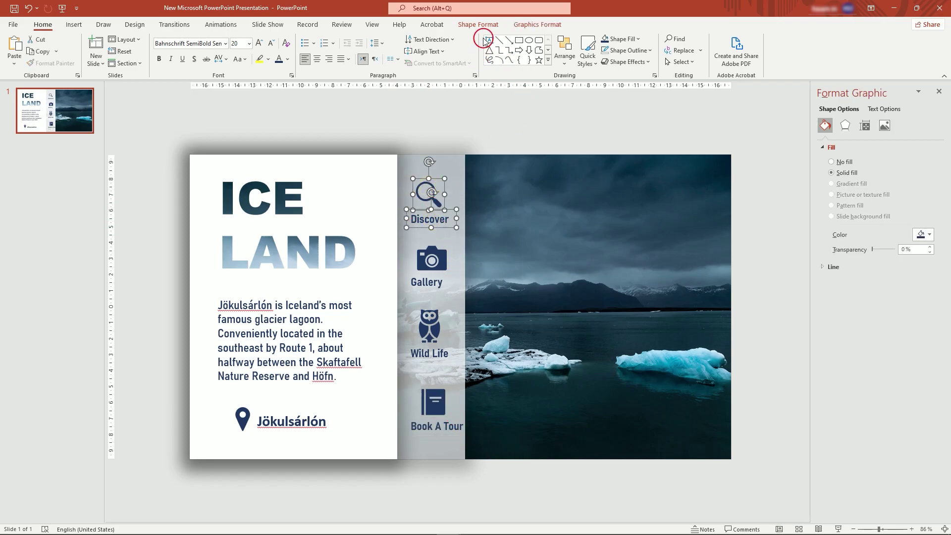
click(520, 26)
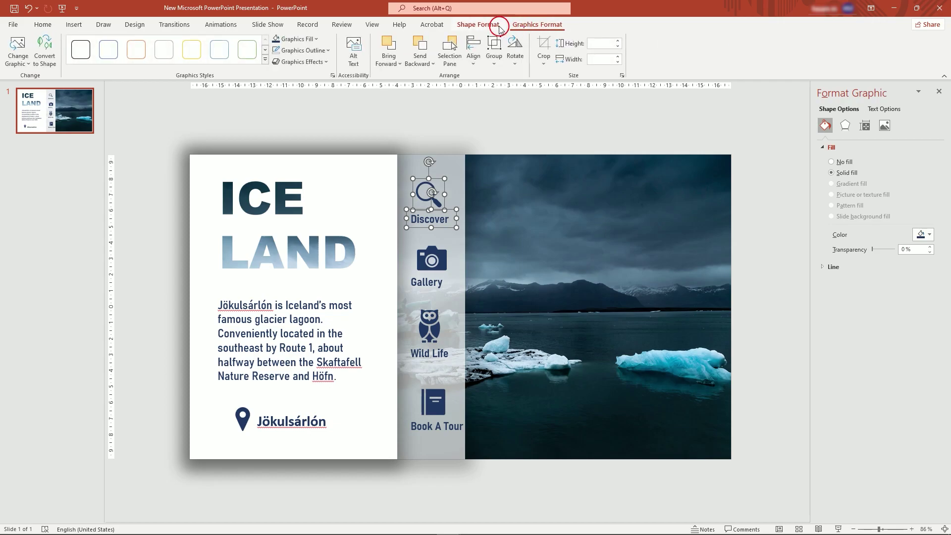
click(473, 53)
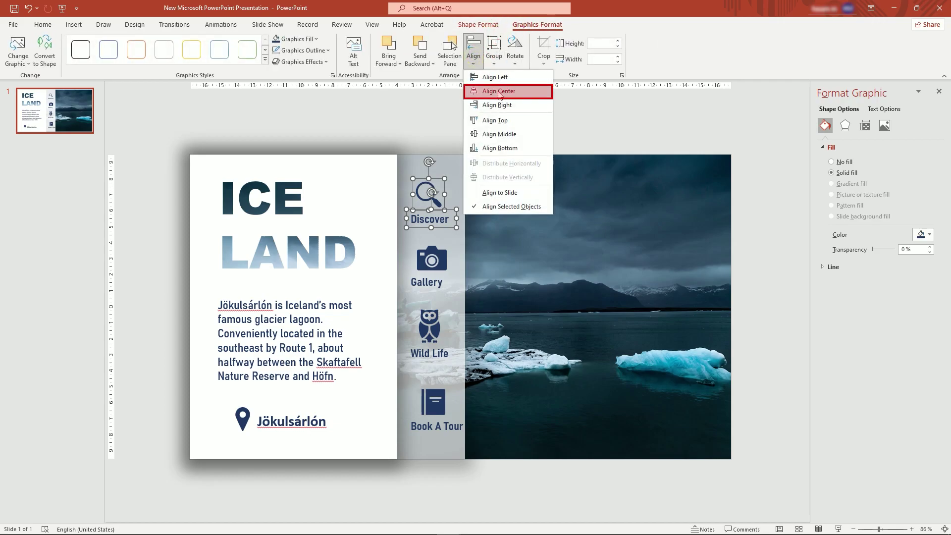
click(499, 92)
click(436, 283)
shift+click(431, 258)
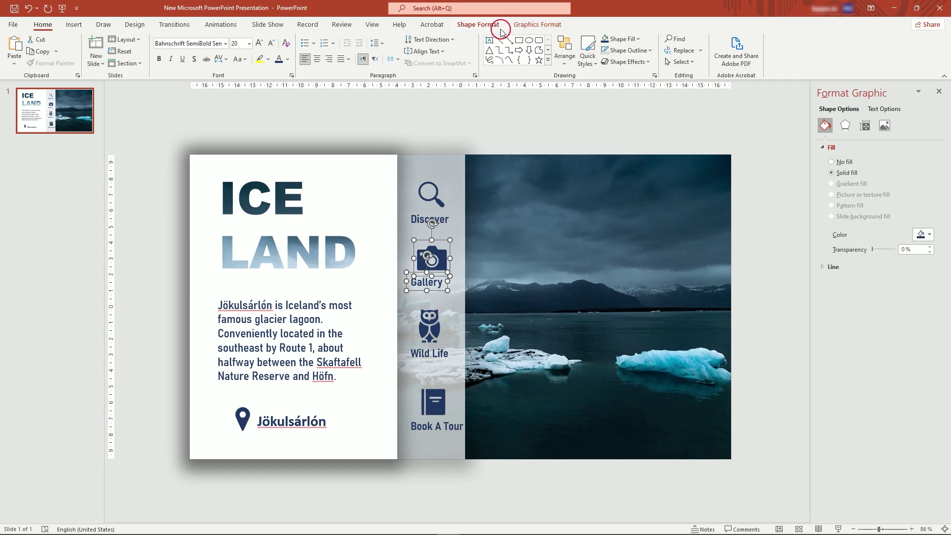
click(538, 24)
click(484, 61)
click(495, 91)
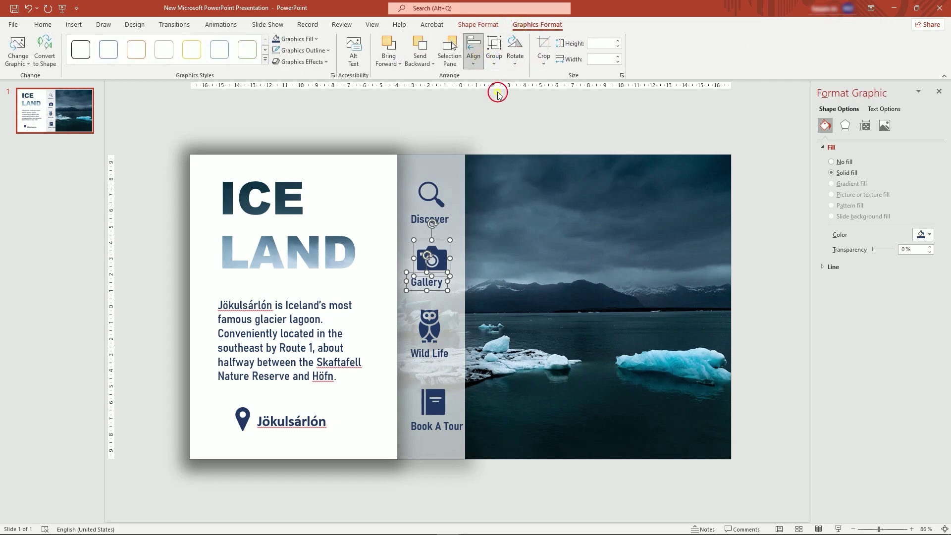
Step: Centre the owl and book icons over their Wild Life and Book A Tour labels
click(436, 354)
shift+click(429, 326)
click(528, 24)
click(484, 61)
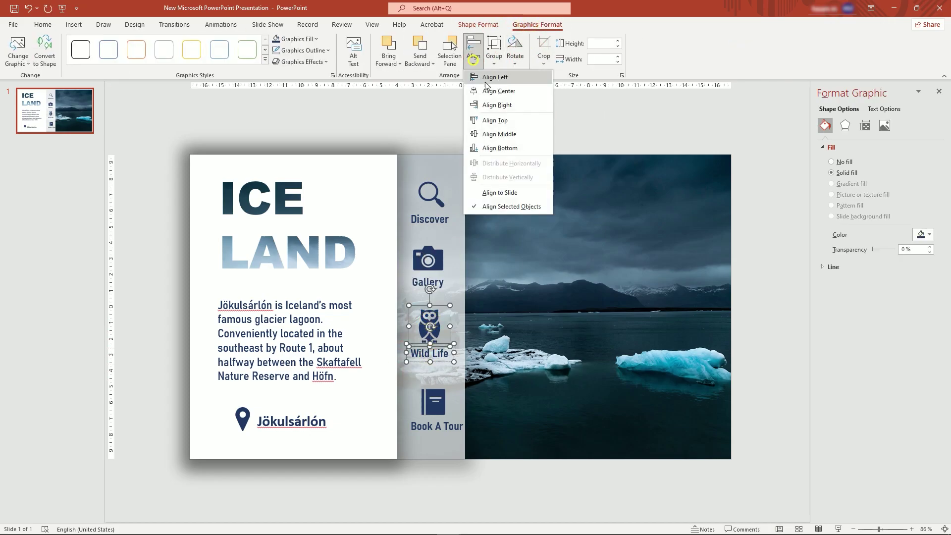
click(495, 91)
click(435, 429)
shift+click(434, 399)
click(535, 25)
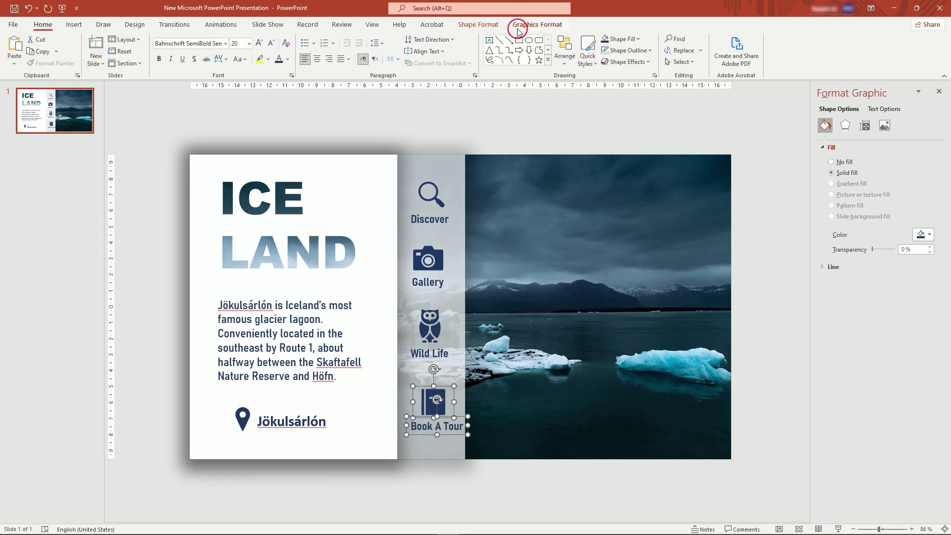
click(507, 92)
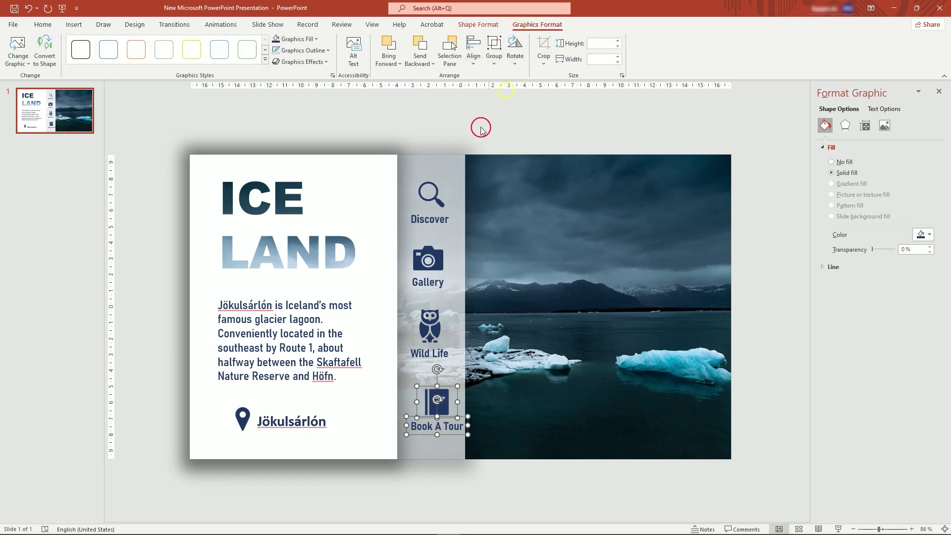
Step: Rotate the Discover magnifier icon slightly clockwise
click(442, 112)
click(431, 195)
drag(432, 164, 469, 202)
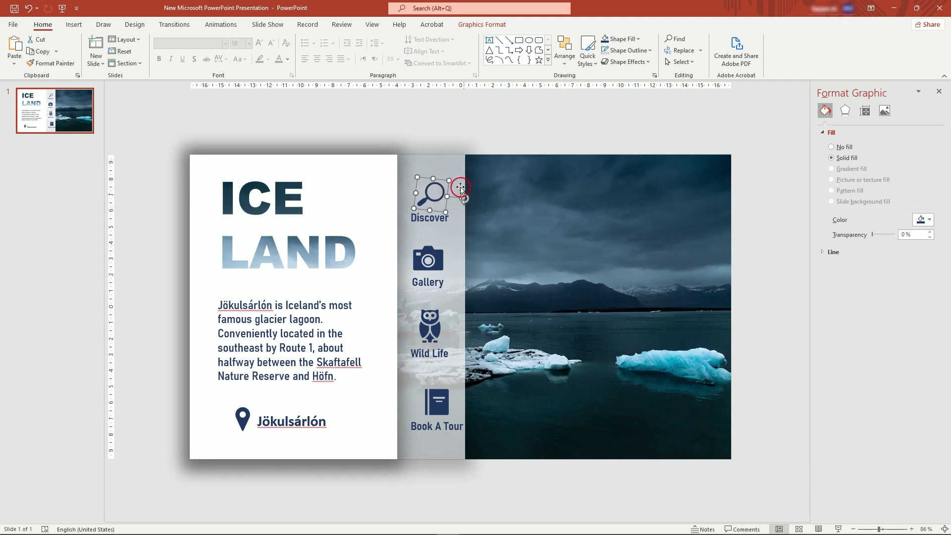
Step: Group the magnifier icon with Discover and the camera icon with Gallery
click(426, 121)
click(435, 219)
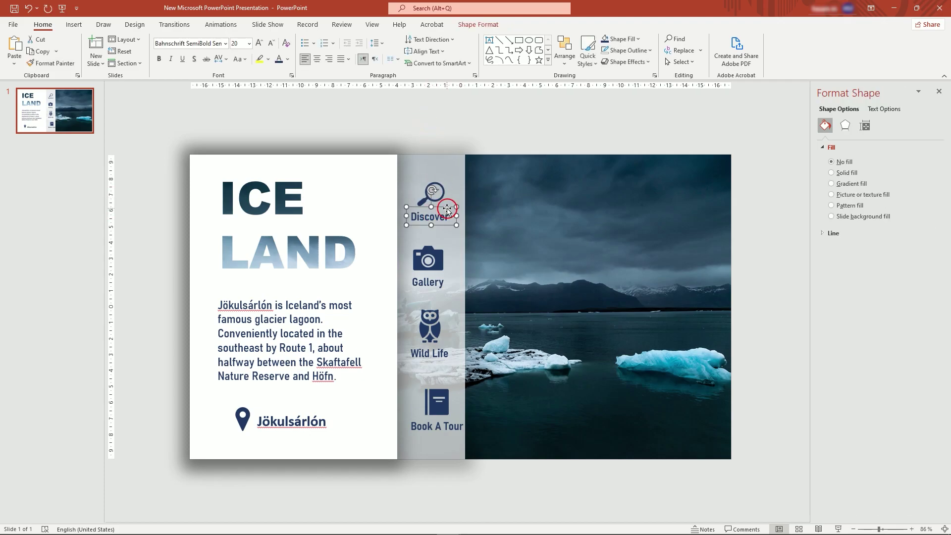
shift+click(439, 194)
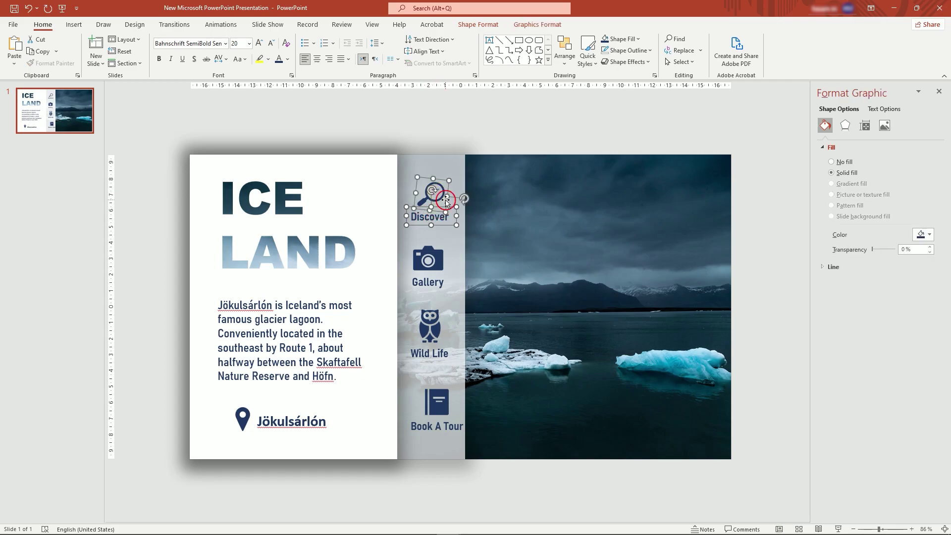
right_click(447, 201)
mouse_move(515, 268)
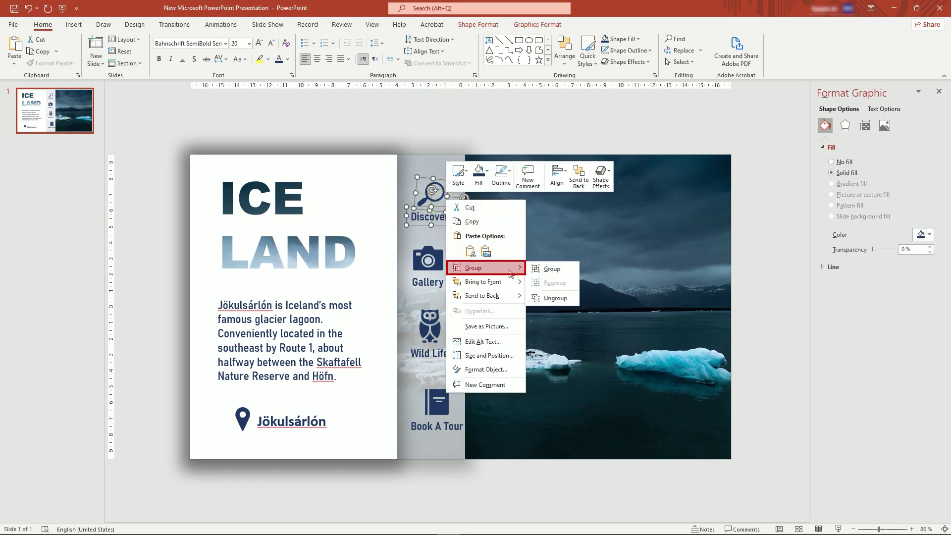
click(540, 271)
click(445, 285)
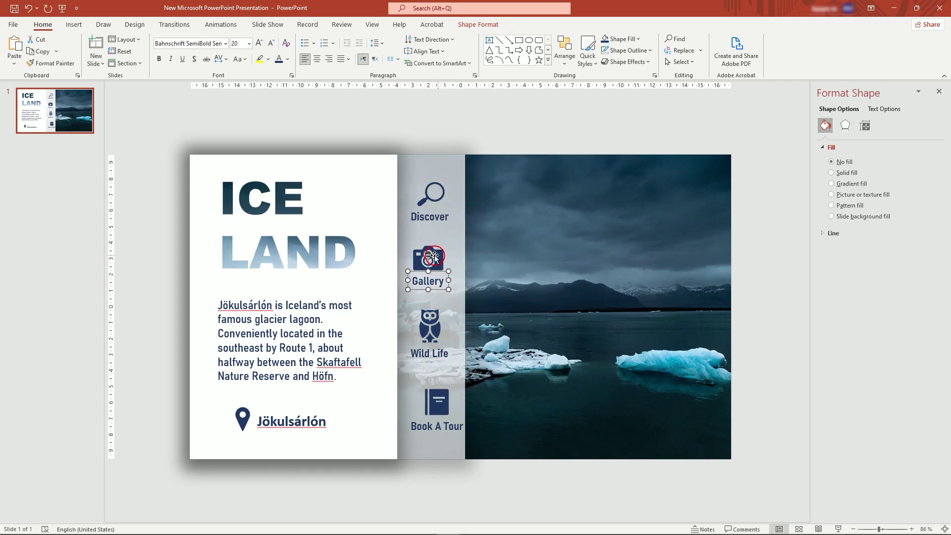
shift+click(435, 257)
right_click(436, 259)
click(536, 327)
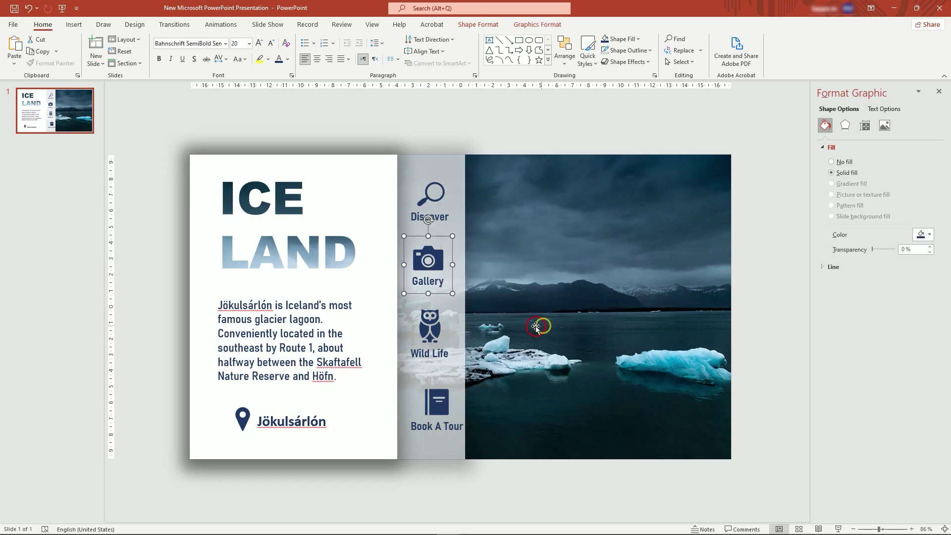
Step: Group the owl icon with Wild Life and the book icon with Book A Tour
click(450, 356)
shift+click(430, 324)
right_click(436, 320)
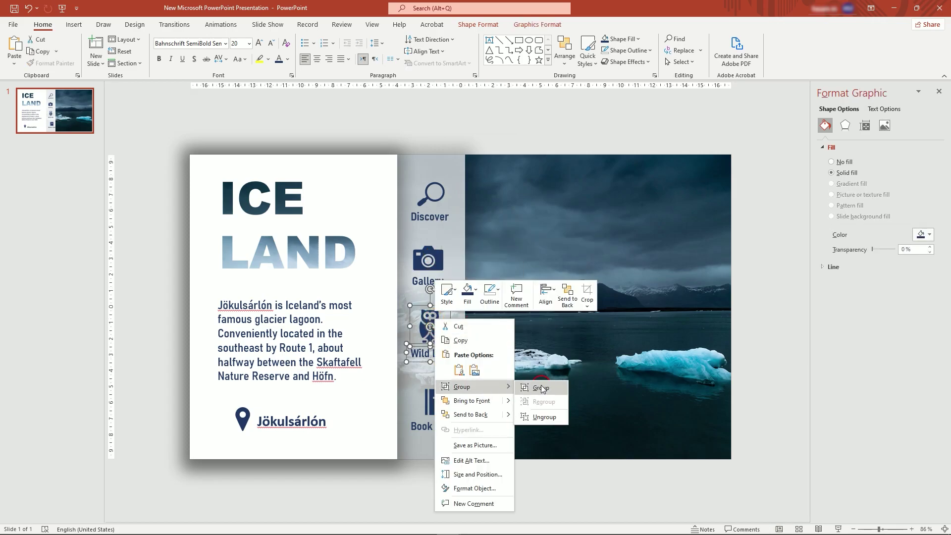
click(540, 387)
click(421, 426)
shift+click(430, 401)
right_click(444, 400)
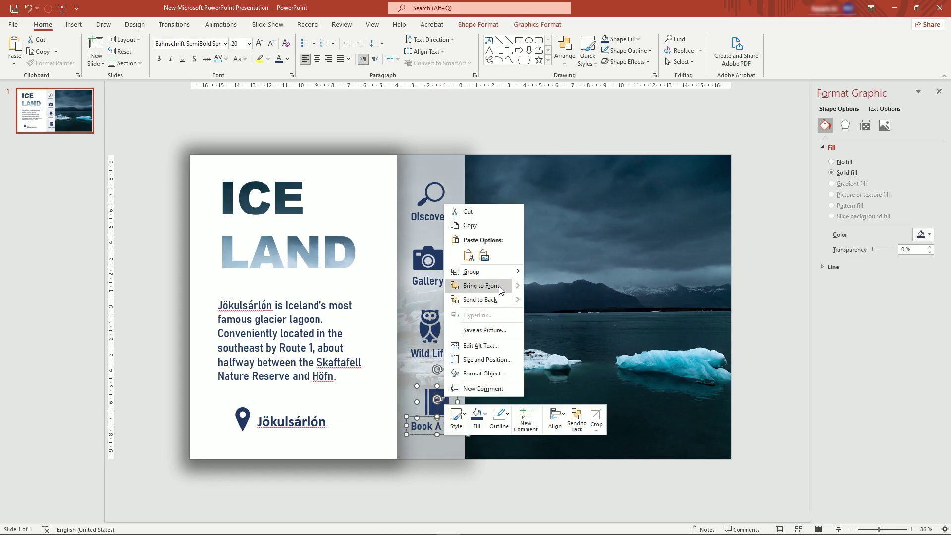
click(549, 274)
Step: Align the four icon groups on a common centre with Align Center
shift+click(443, 346)
shift+click(437, 271)
shift+click(440, 203)
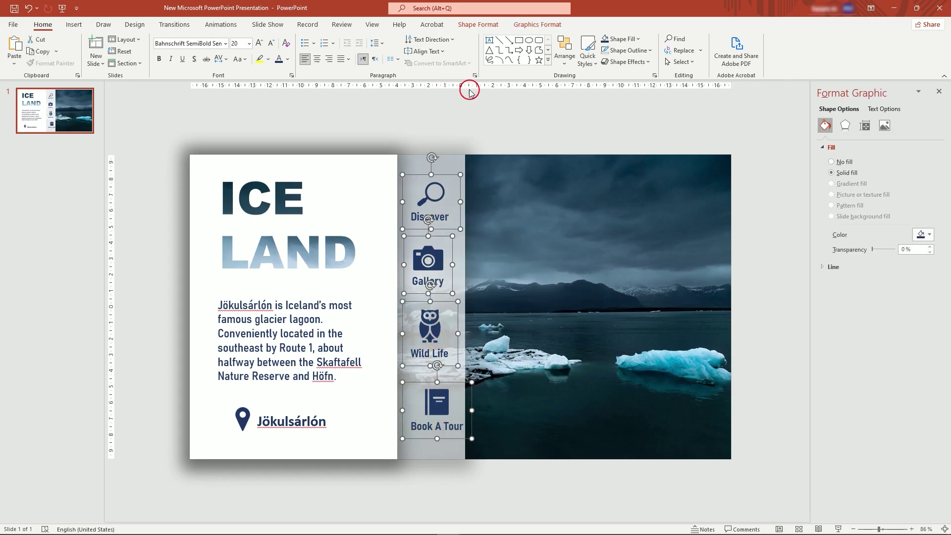
click(481, 25)
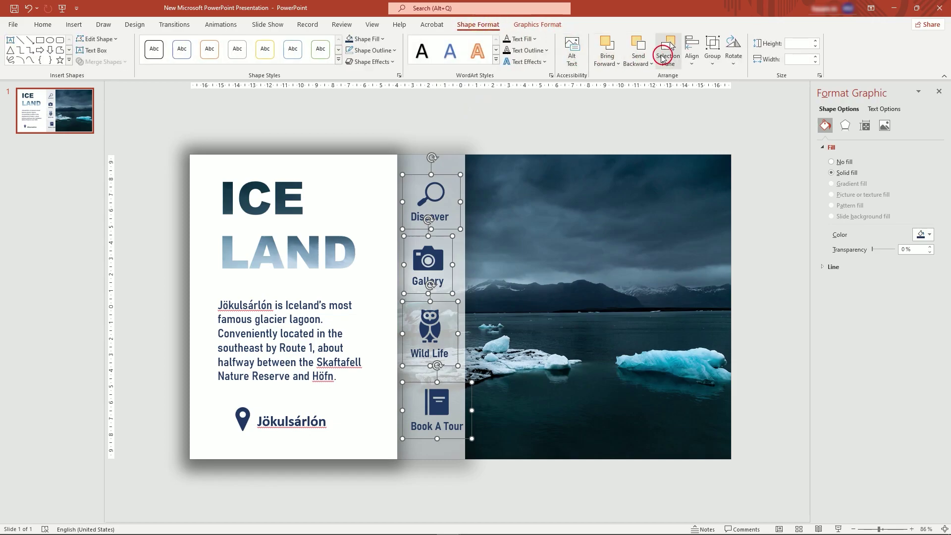
click(692, 52)
click(714, 90)
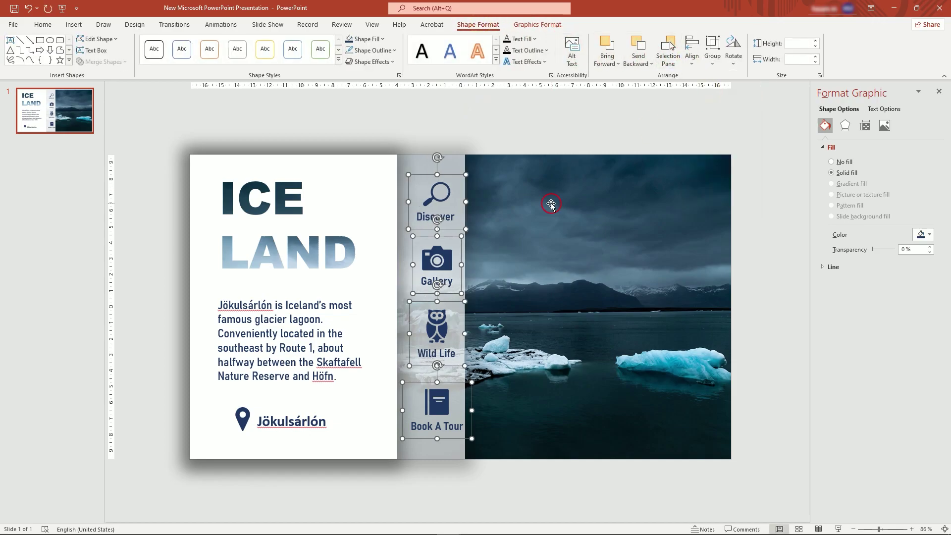
Step: Nudge Discover up and Book A Tour down, then distribute all four groups vertically
click(478, 214)
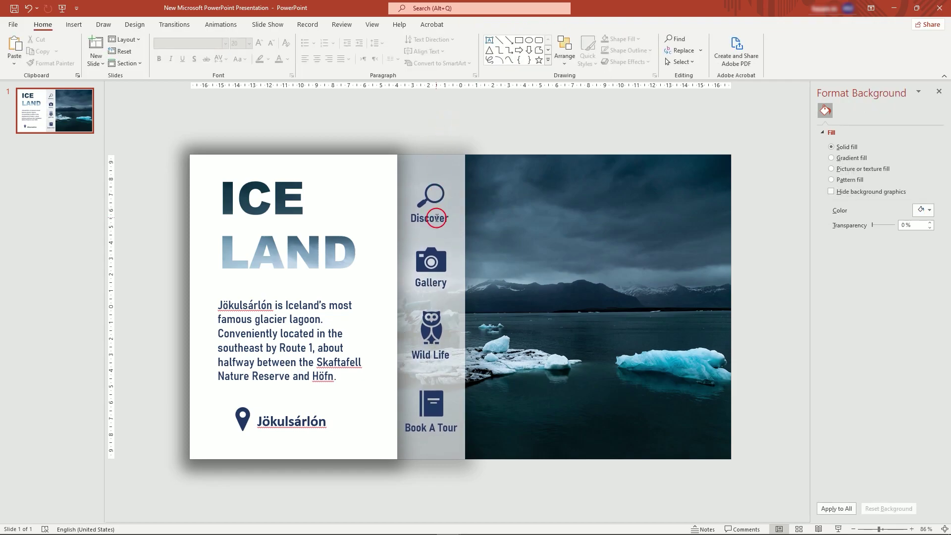
click(439, 208)
key(Up)
click(438, 411)
key(Down)
shift+click(437, 319)
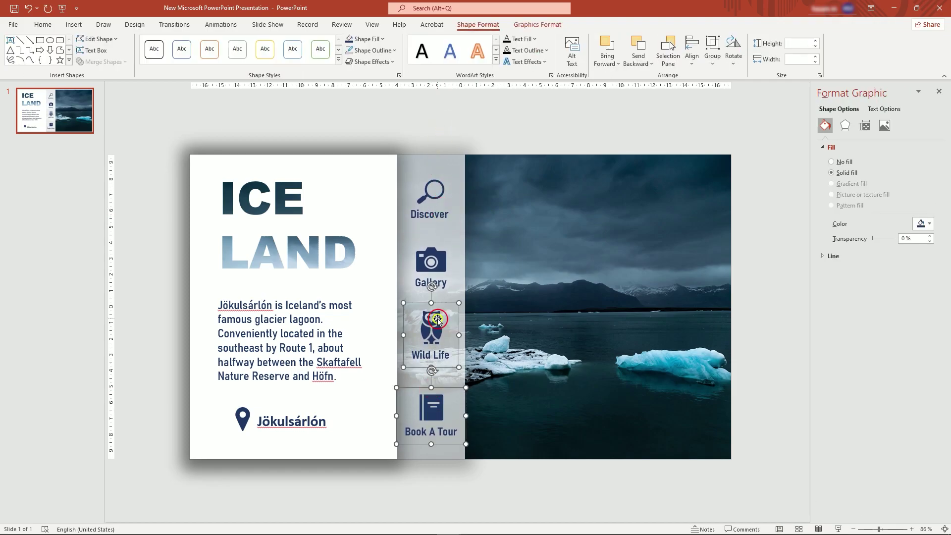
shift+click(431, 262)
shift+click(442, 198)
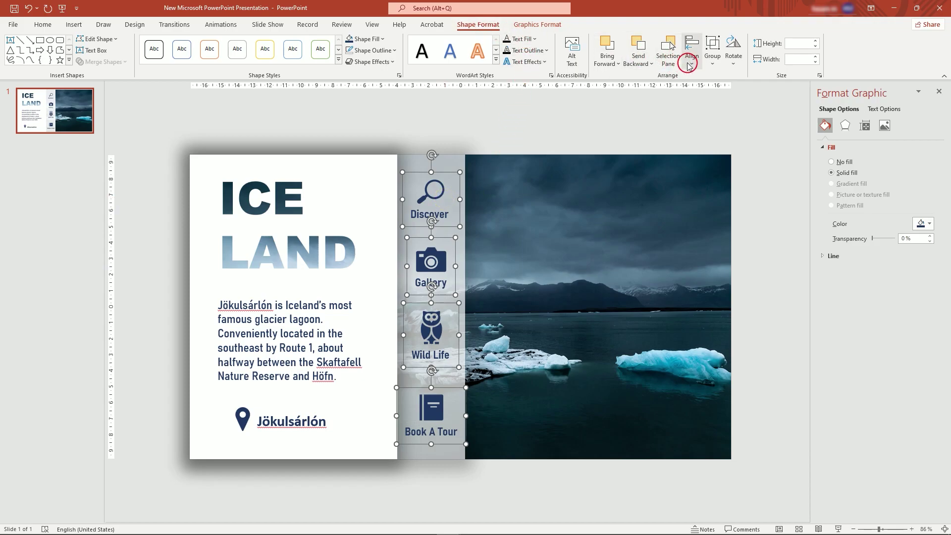
click(691, 53)
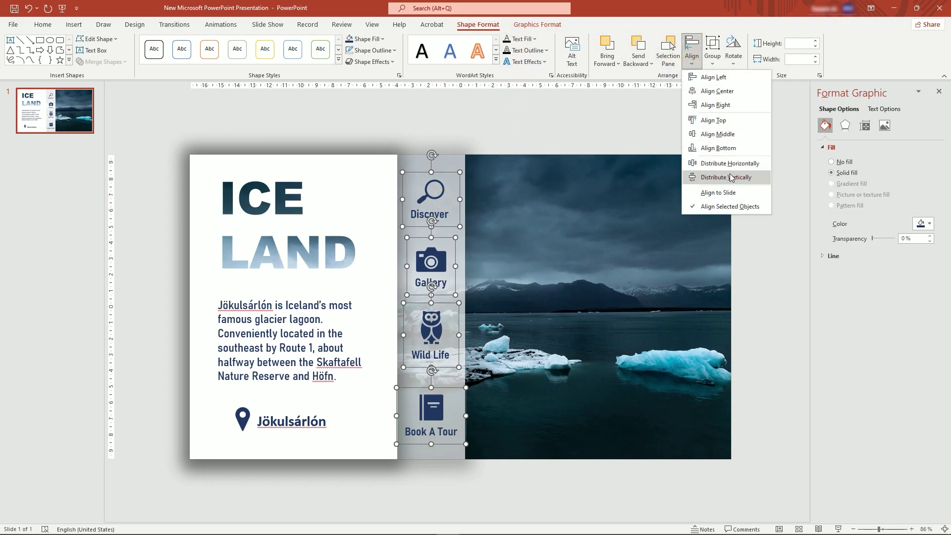
click(730, 175)
Step: Try moving the icon groups left onto the white panel, then undo it
drag(438, 221, 390, 223)
key(ctrl+z)
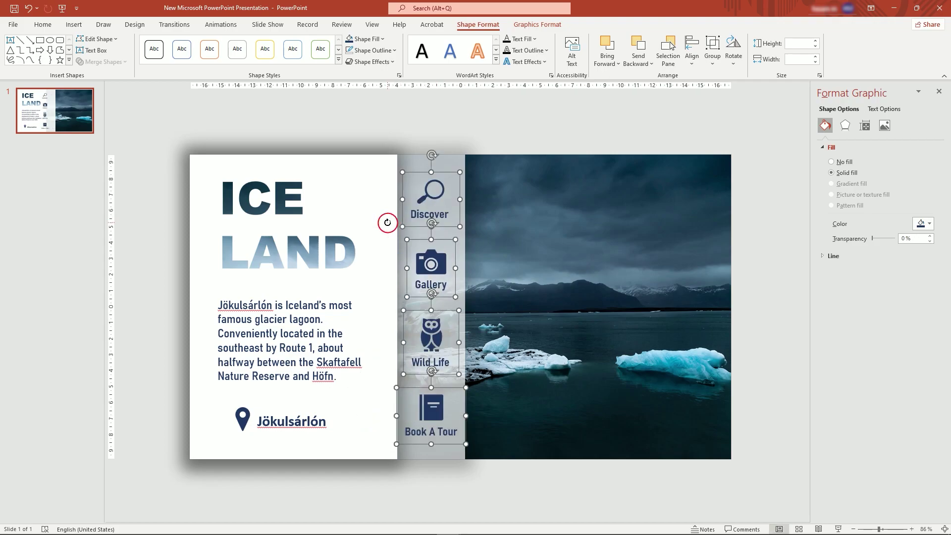
click(535, 127)
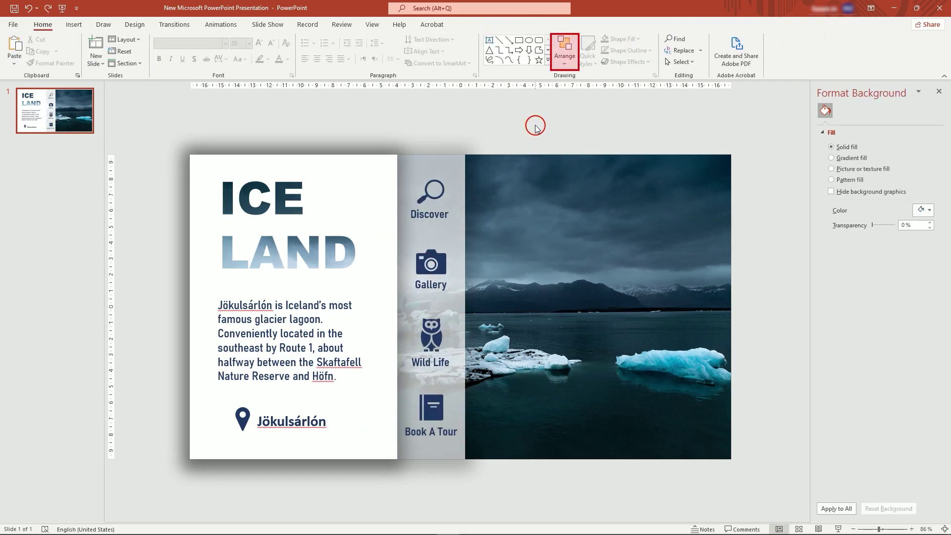
Step: In the Selection Pane, move the four icon groups behind the white panel, above the strip
click(564, 60)
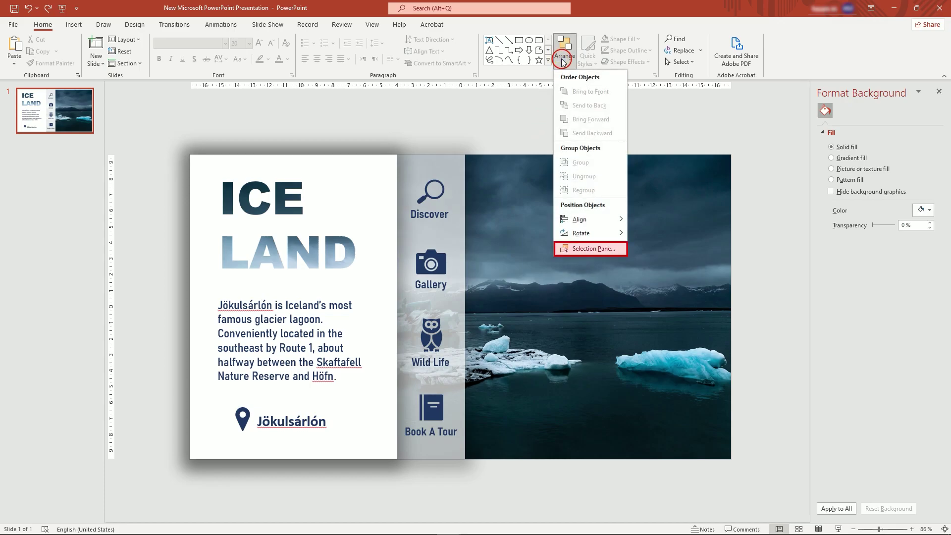
click(591, 249)
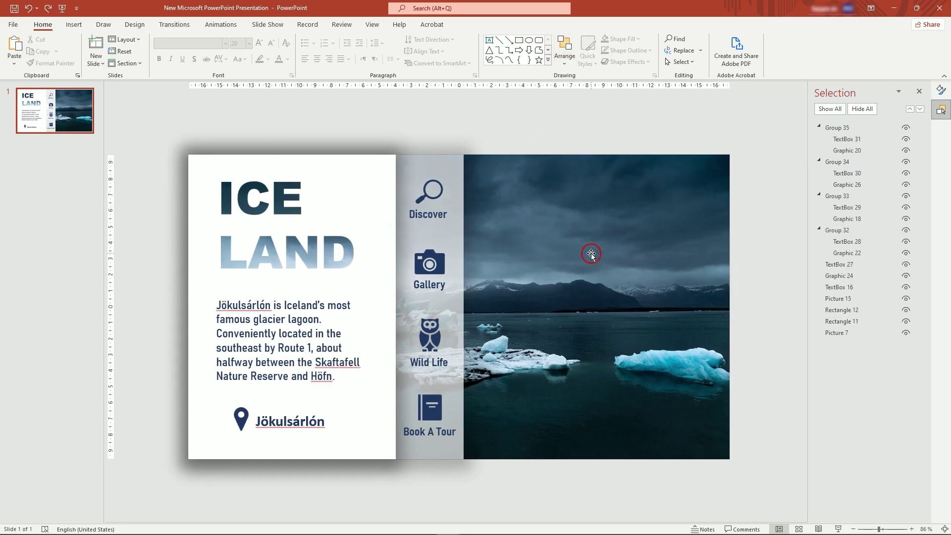
click(840, 163)
click(841, 162)
click(839, 197)
click(839, 230)
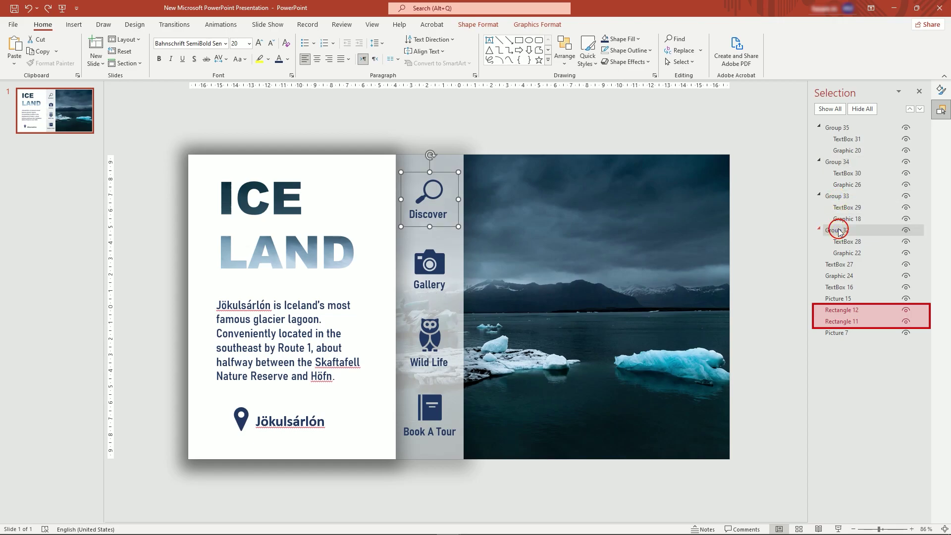
click(839, 310)
click(840, 322)
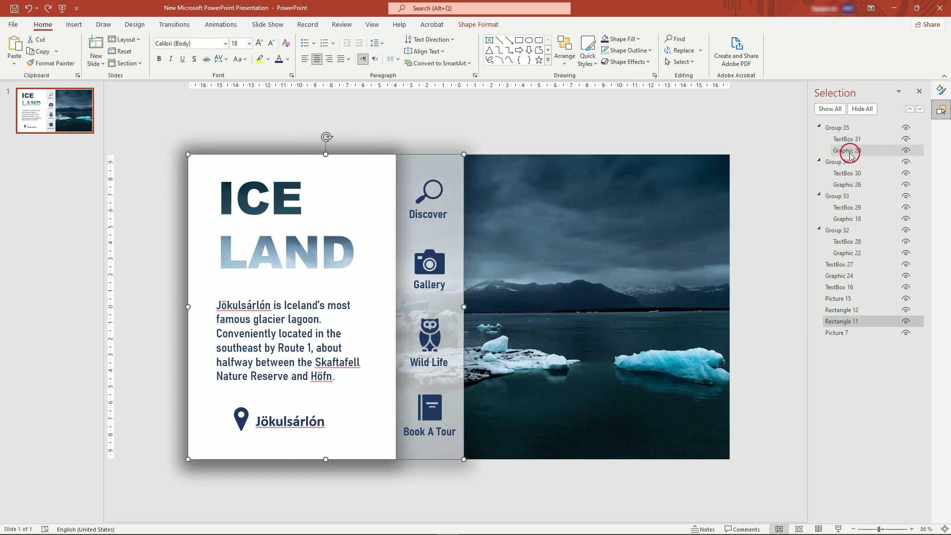
click(848, 219)
ctrl+click(837, 196)
ctrl+click(838, 162)
ctrl+click(837, 128)
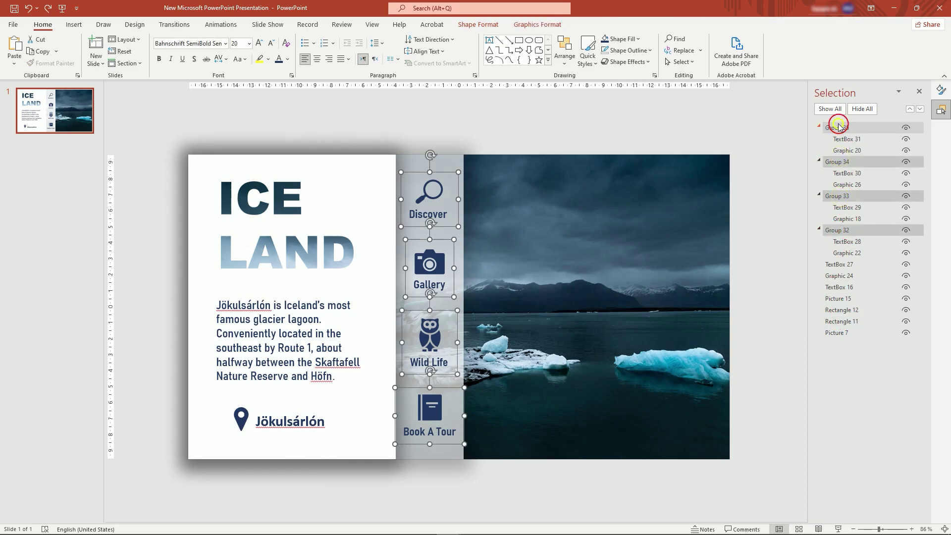
drag(867, 315, 868, 315)
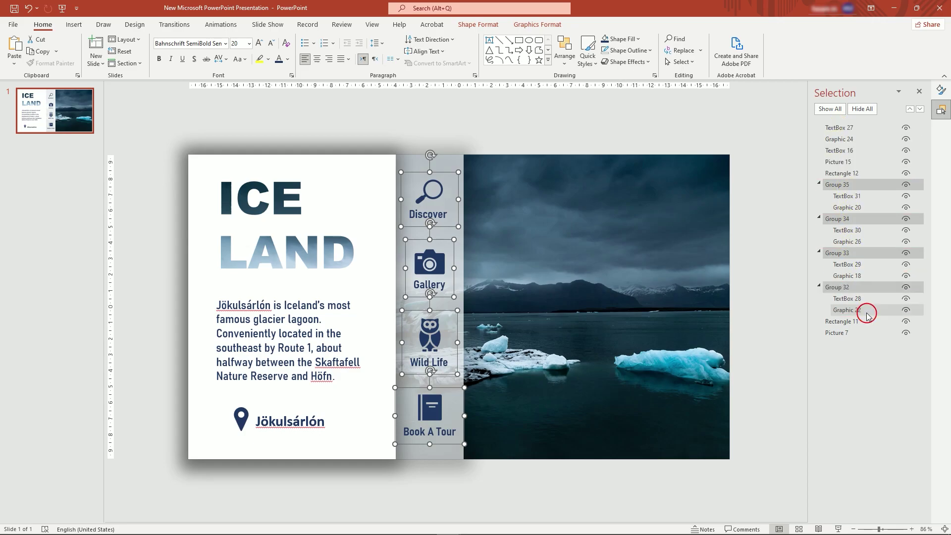
Step: Undo an accidental drag of the icon groups onto the white panel
drag(445, 254, 395, 259)
key(ctrl+z)
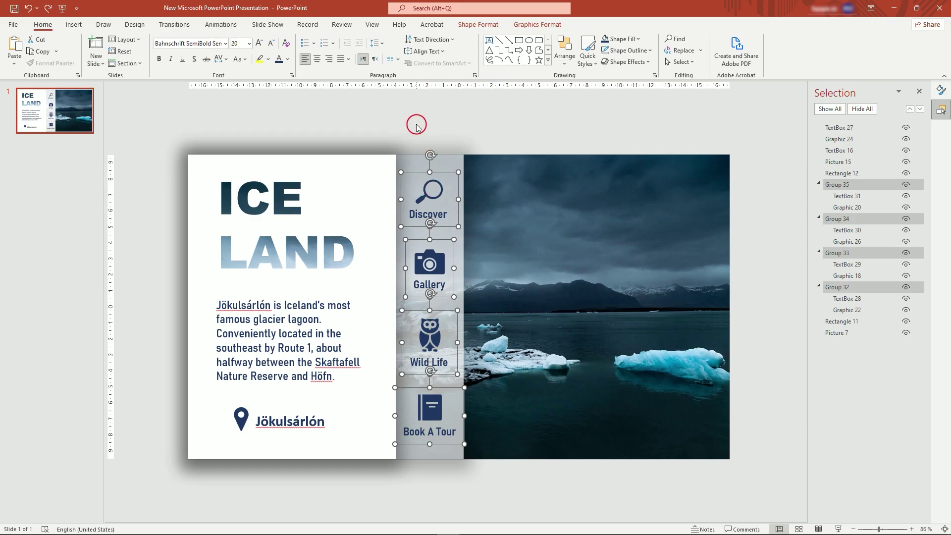
click(416, 126)
Step: Duplicate slide 1 and return to the original slide 1
right_click(26, 124)
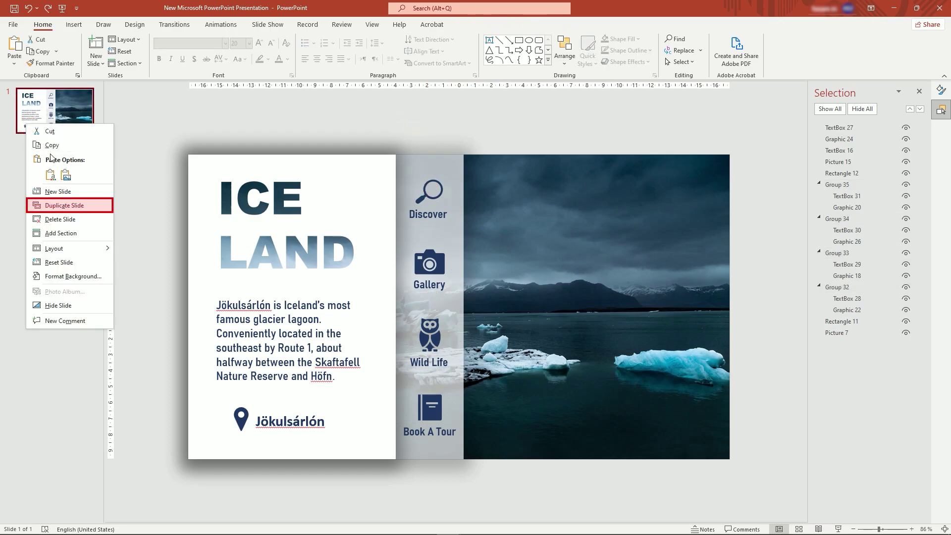
click(77, 211)
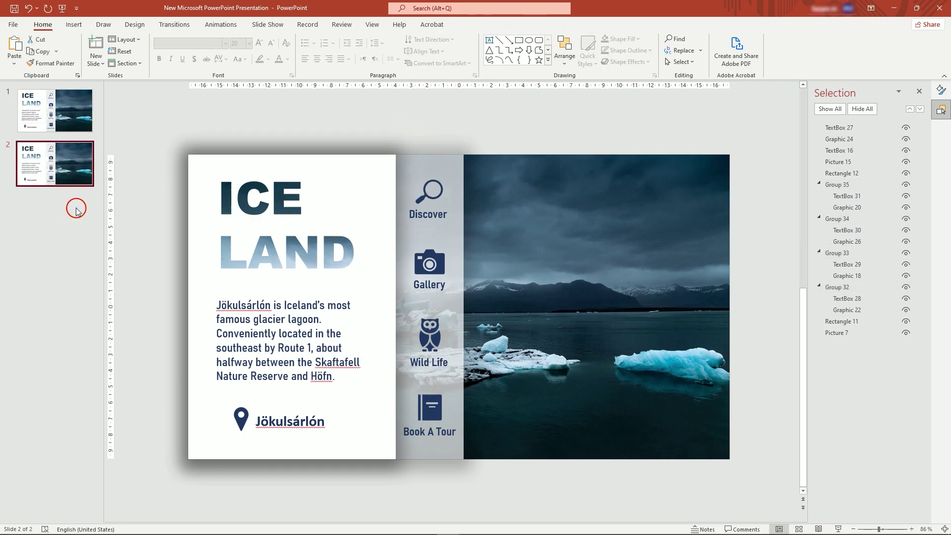
click(53, 110)
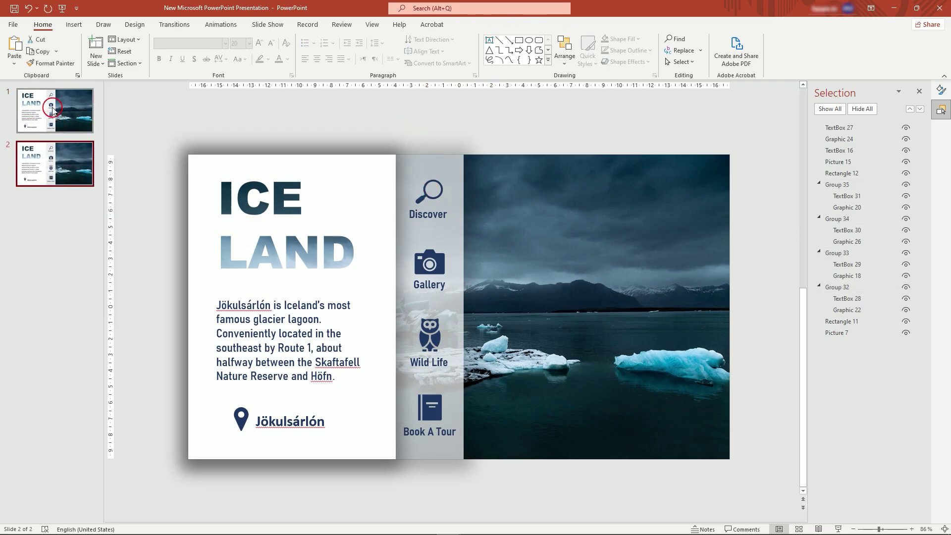
Step: Move the white panel, ICE LAND title, paragraph, location label and pin off the slide's left edge
click(371, 283)
shift+click(311, 245)
shift+click(290, 320)
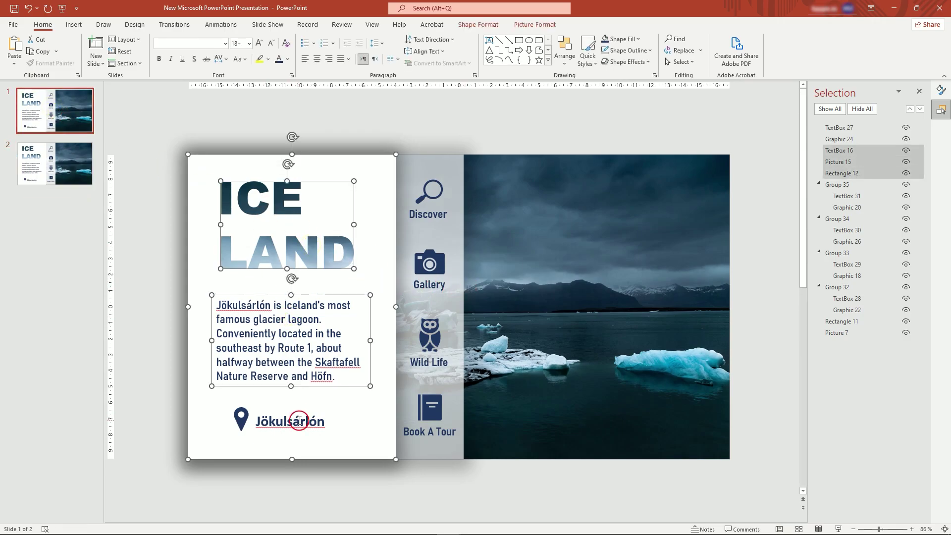
shift+click(300, 421)
shift+click(240, 418)
drag(374, 268, 173, 276)
drag(367, 517, 292, 518)
drag(880, 529, 872, 529)
drag(272, 282, 174, 278)
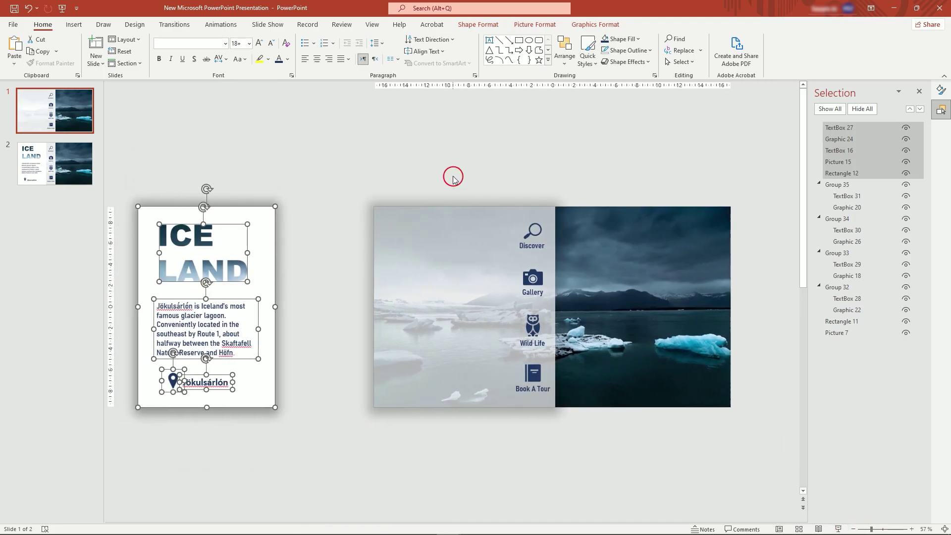
Step: Move the grey strip and its four icon groups left off the slide
click(453, 176)
click(514, 227)
shift+click(532, 280)
shift+click(533, 327)
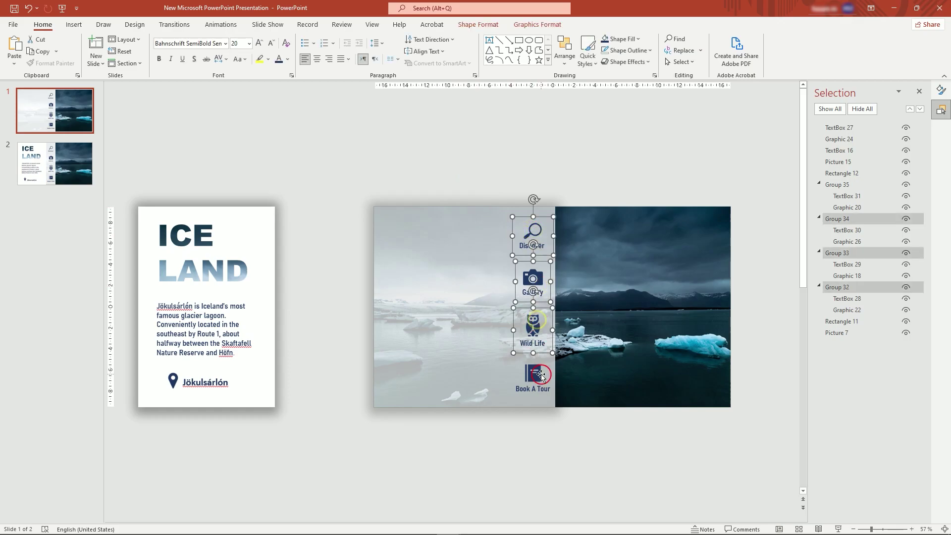
shift+click(532, 376)
shift+click(482, 287)
drag(482, 287, 302, 286)
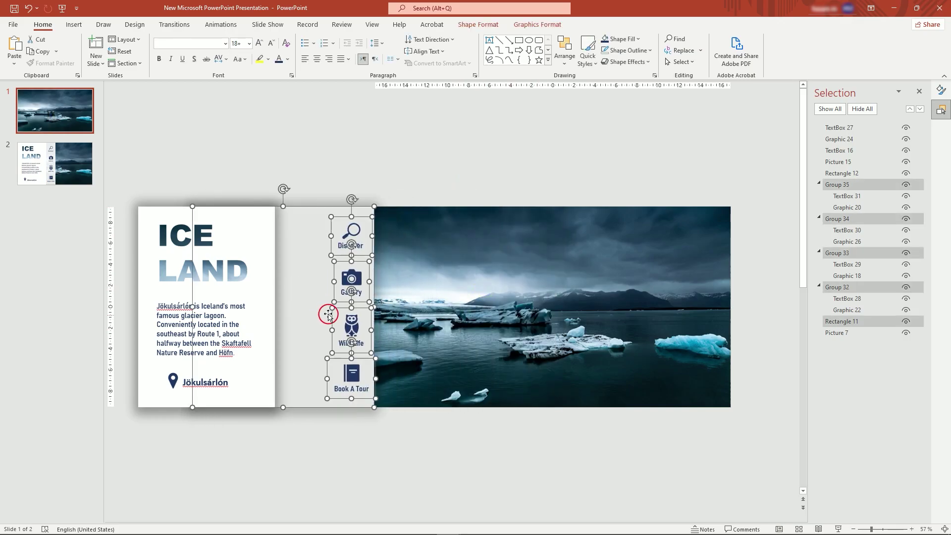
Step: Stagger the Gallery, Wild Life and Book A Tour groups progressively further left
click(329, 181)
click(350, 282)
shift+click(358, 336)
shift+click(351, 373)
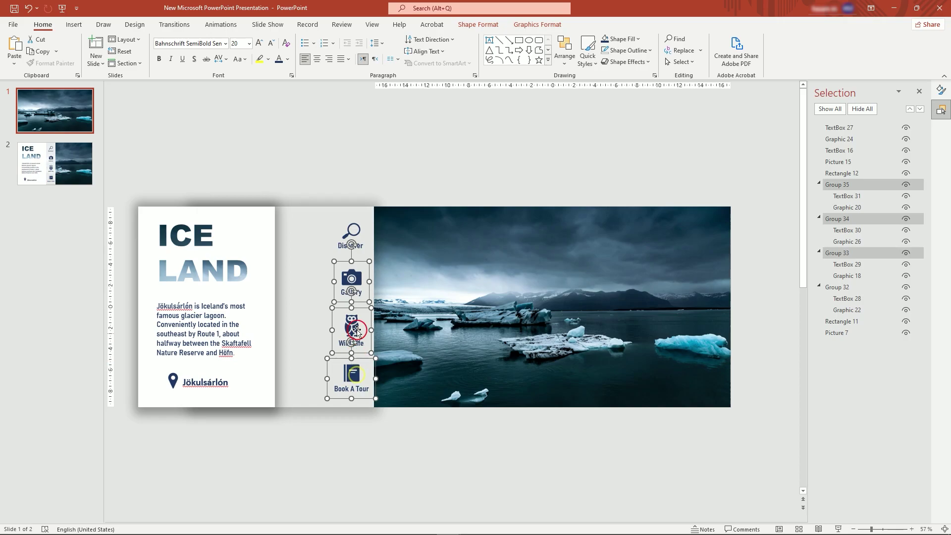
drag(354, 325, 322, 323)
shift+click(335, 279)
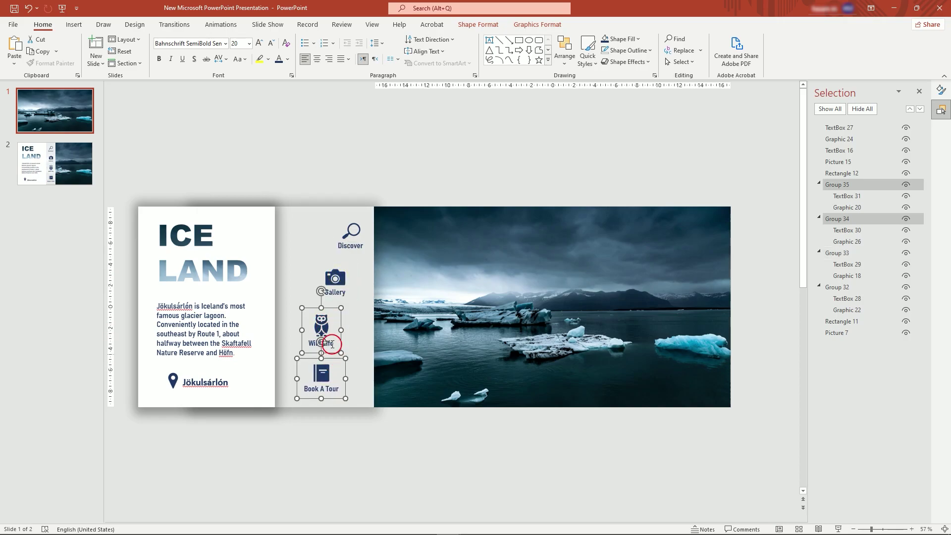
shift+click(325, 331)
drag(326, 375, 310, 374)
click(272, 170)
Step: Shift the whole text panel and its contents slightly to the right
click(264, 243)
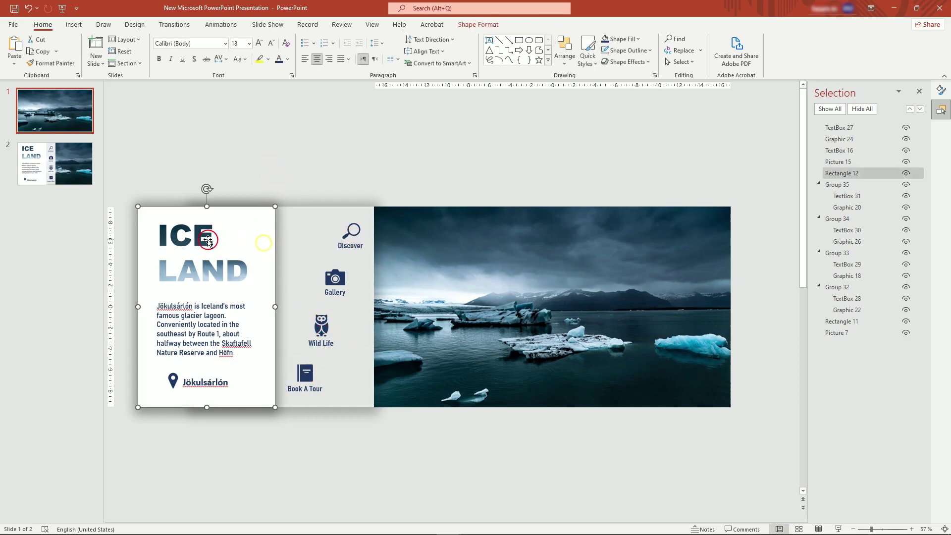
click(221, 320)
shift+click(201, 259)
shift+click(214, 400)
shift+click(204, 382)
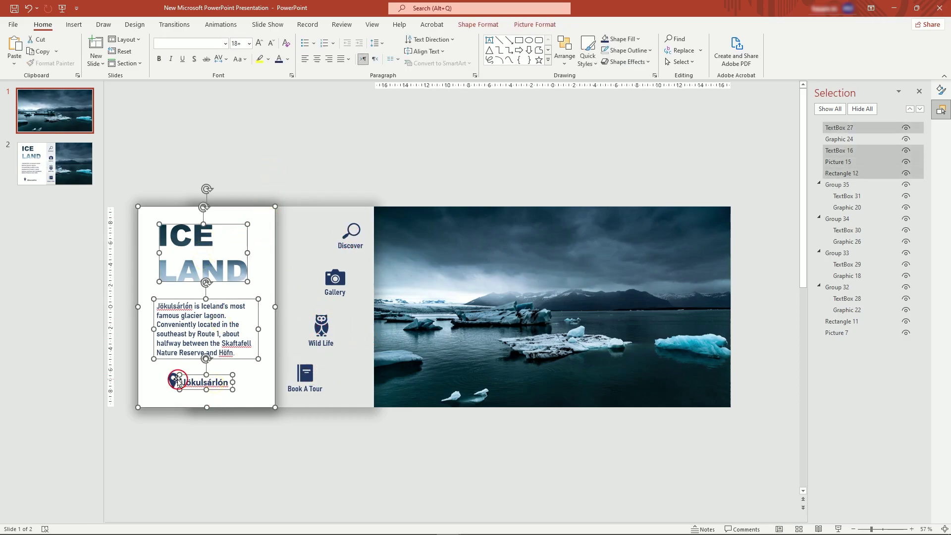
shift+click(173, 381)
drag(257, 259, 350, 259)
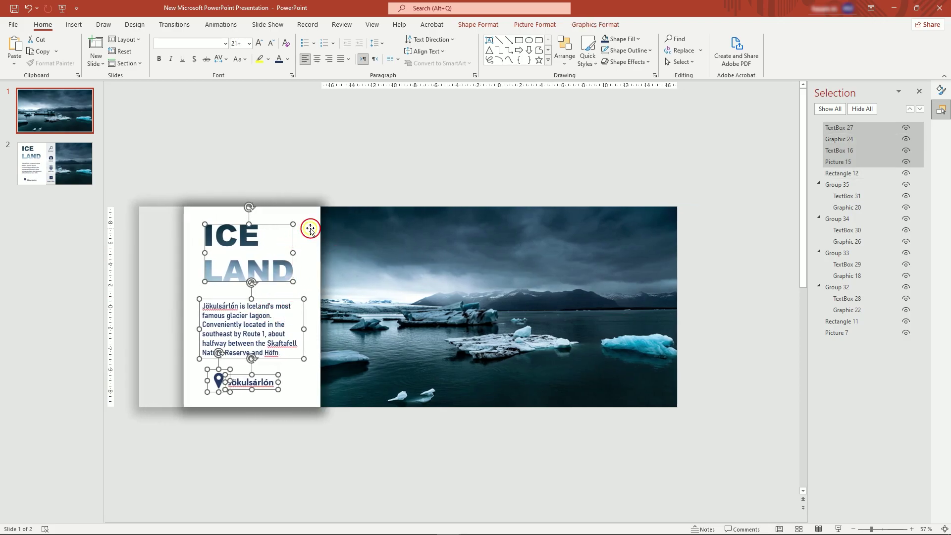
click(300, 198)
Step: Set the ICE LAND title picture to 100% transparency
click(251, 237)
click(942, 90)
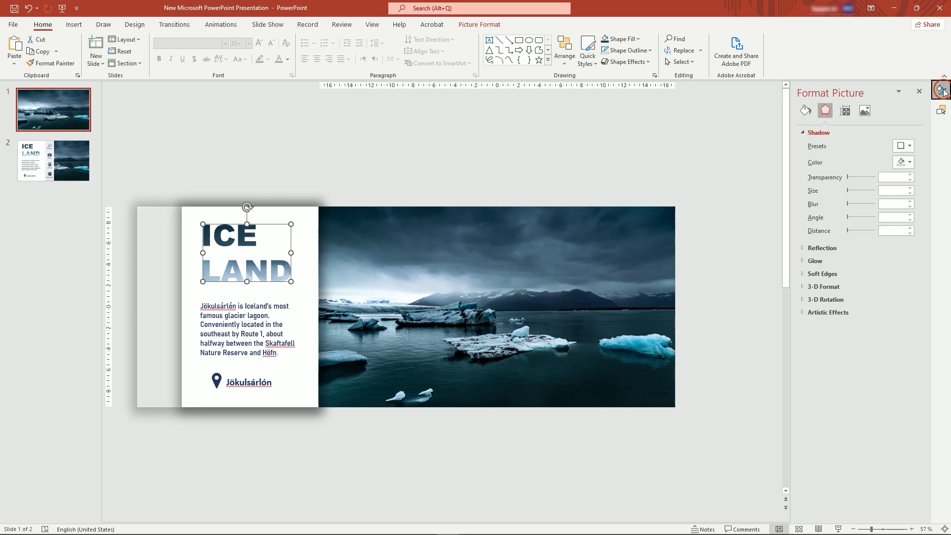
click(866, 111)
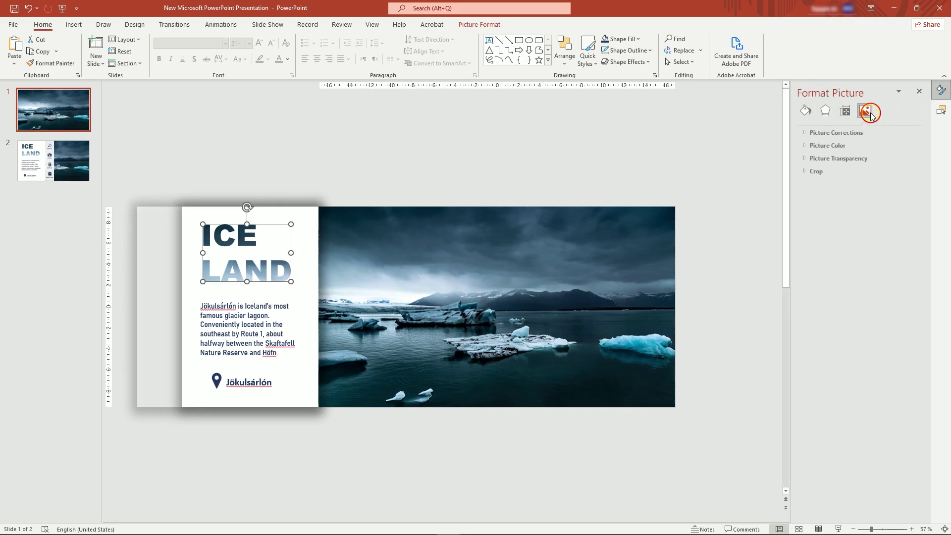
click(809, 160)
drag(847, 186, 890, 194)
Step: Make the body paragraph, Jökulsárlón label and pin icon 100% transparent
click(280, 316)
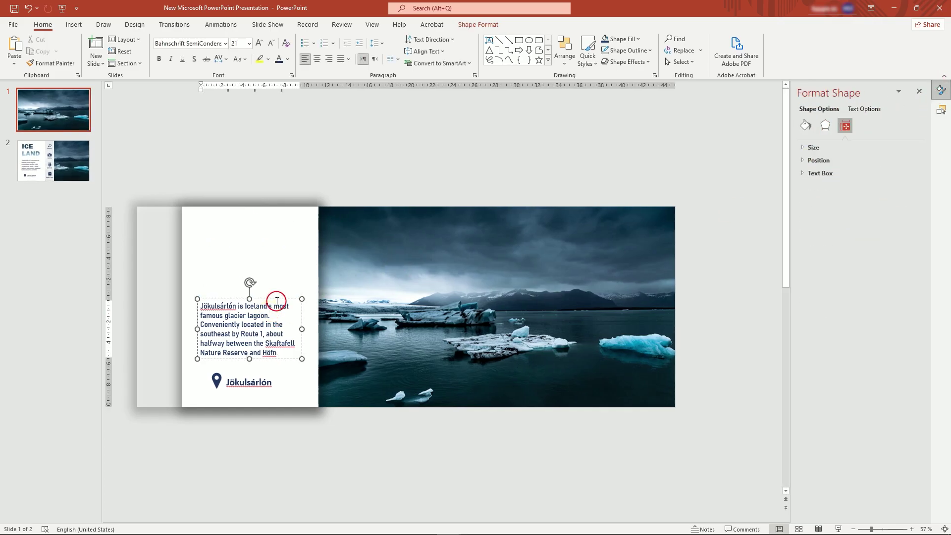
click(853, 110)
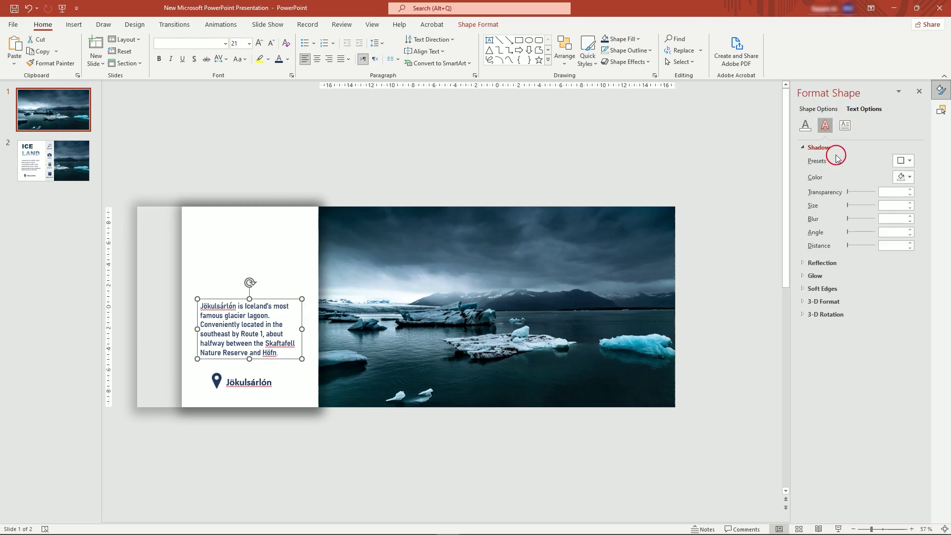
click(810, 127)
drag(854, 240, 888, 244)
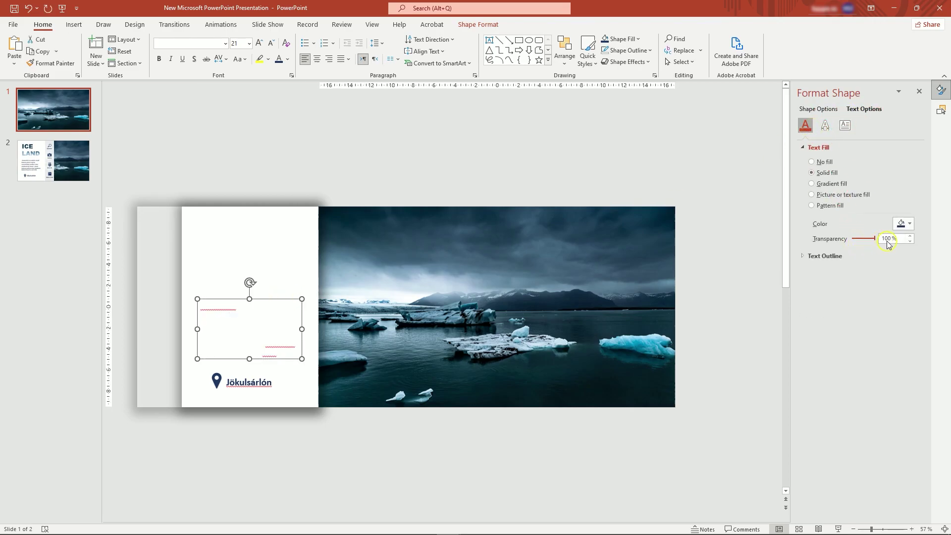
click(271, 380)
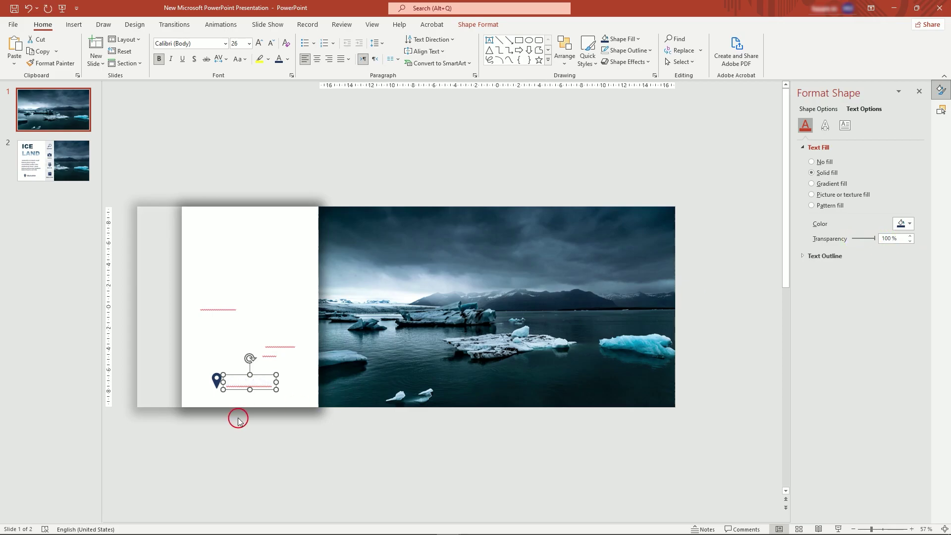
click(214, 380)
click(864, 110)
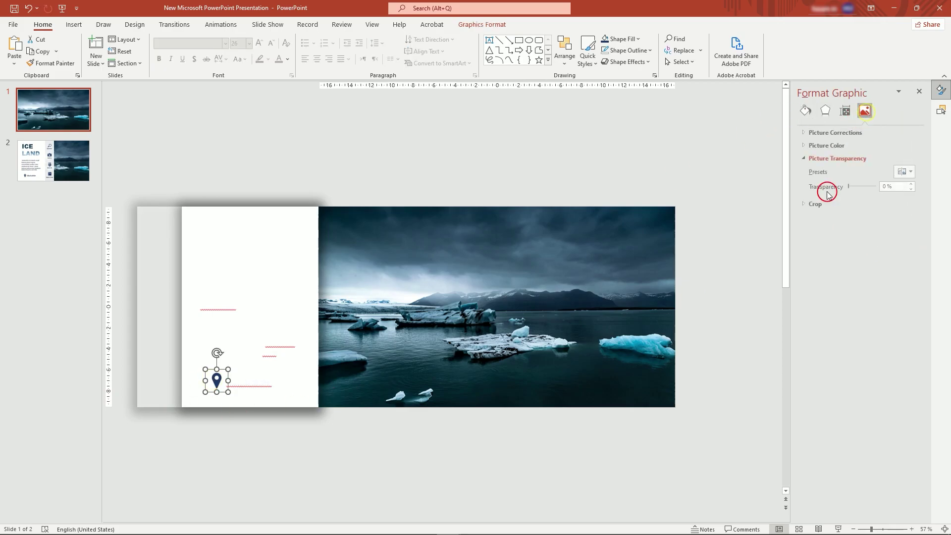
click(379, 135)
Step: Apply the Morph transition to slide 2 with a 02.00 duration
click(70, 154)
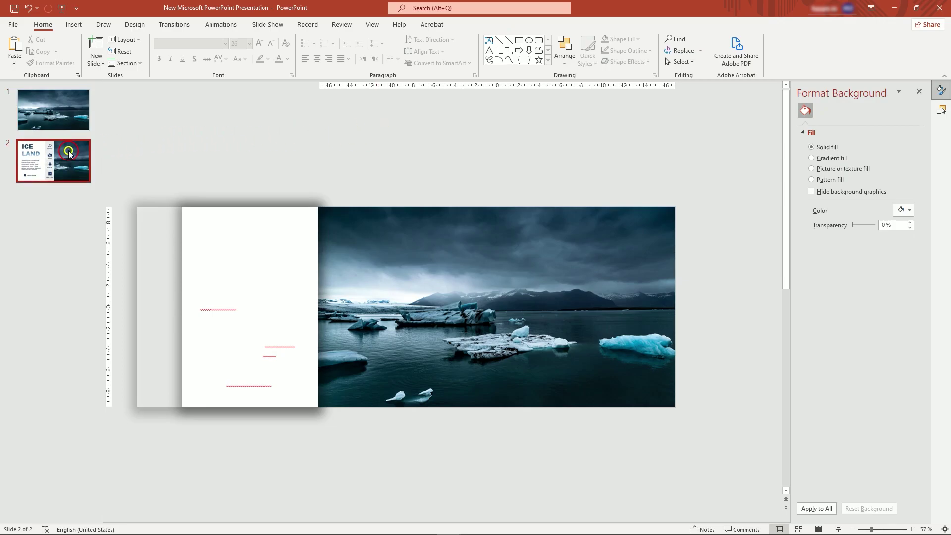
click(175, 24)
click(105, 55)
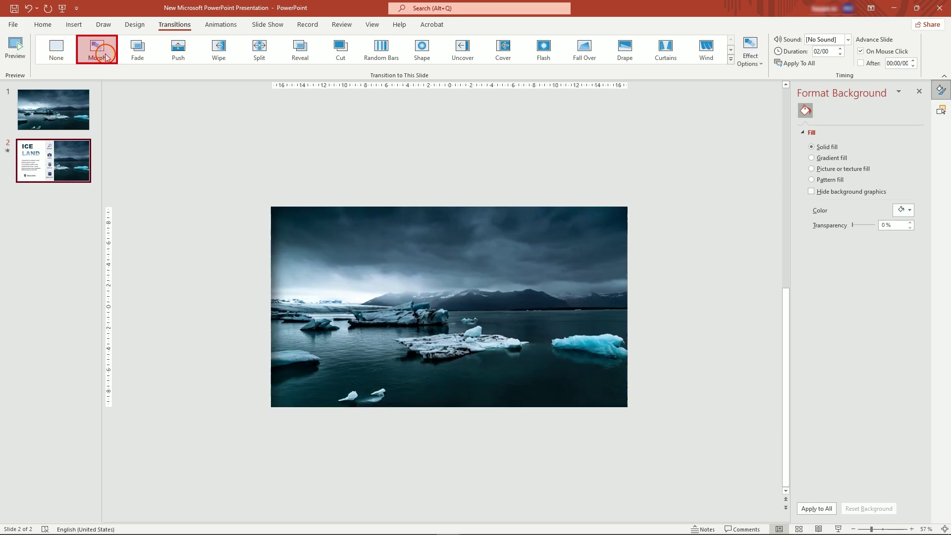